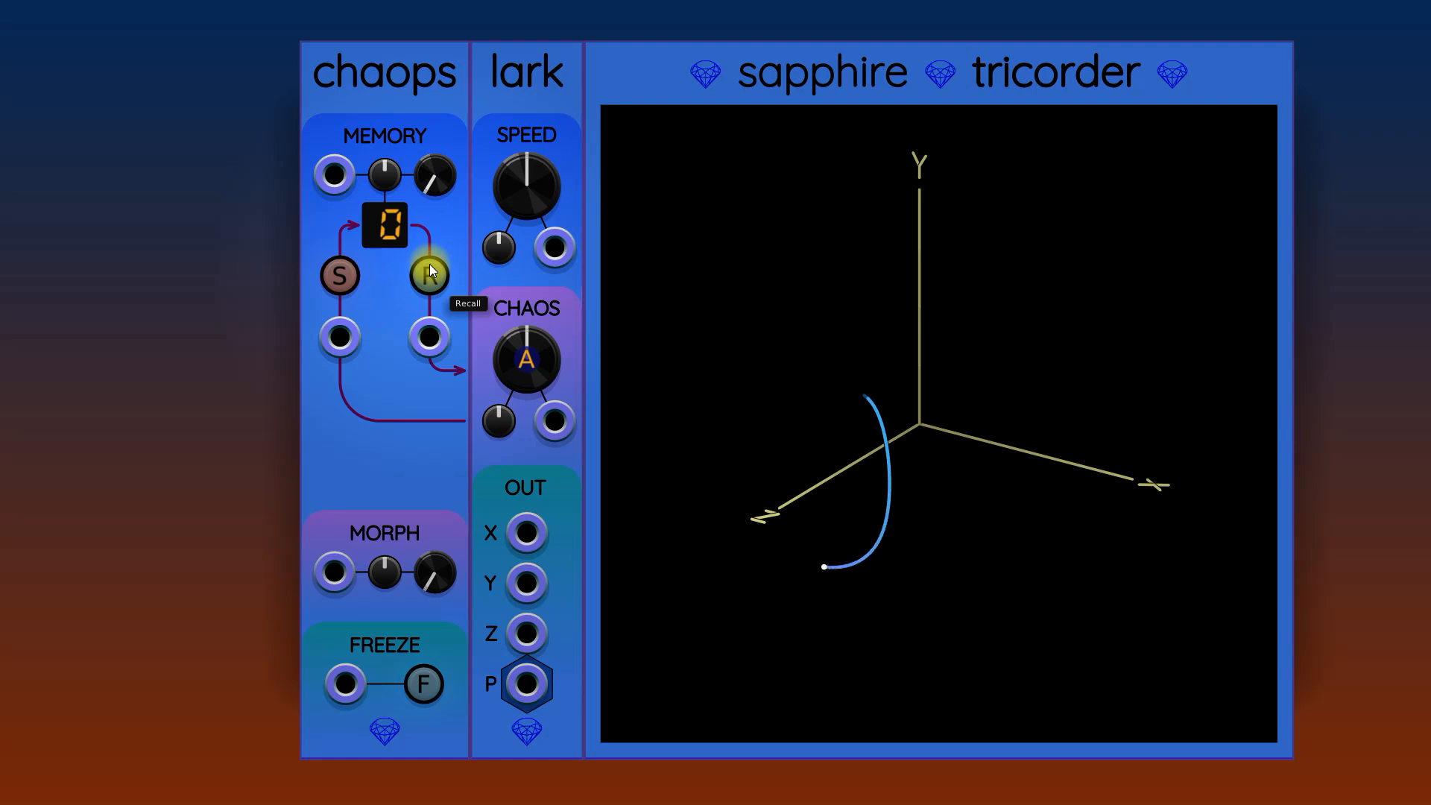
- Try the Chaops memory select knob and raise its attenuverter to maximum, keeping memory location 0 selected
left_click_drag(438, 185, 720, 458)
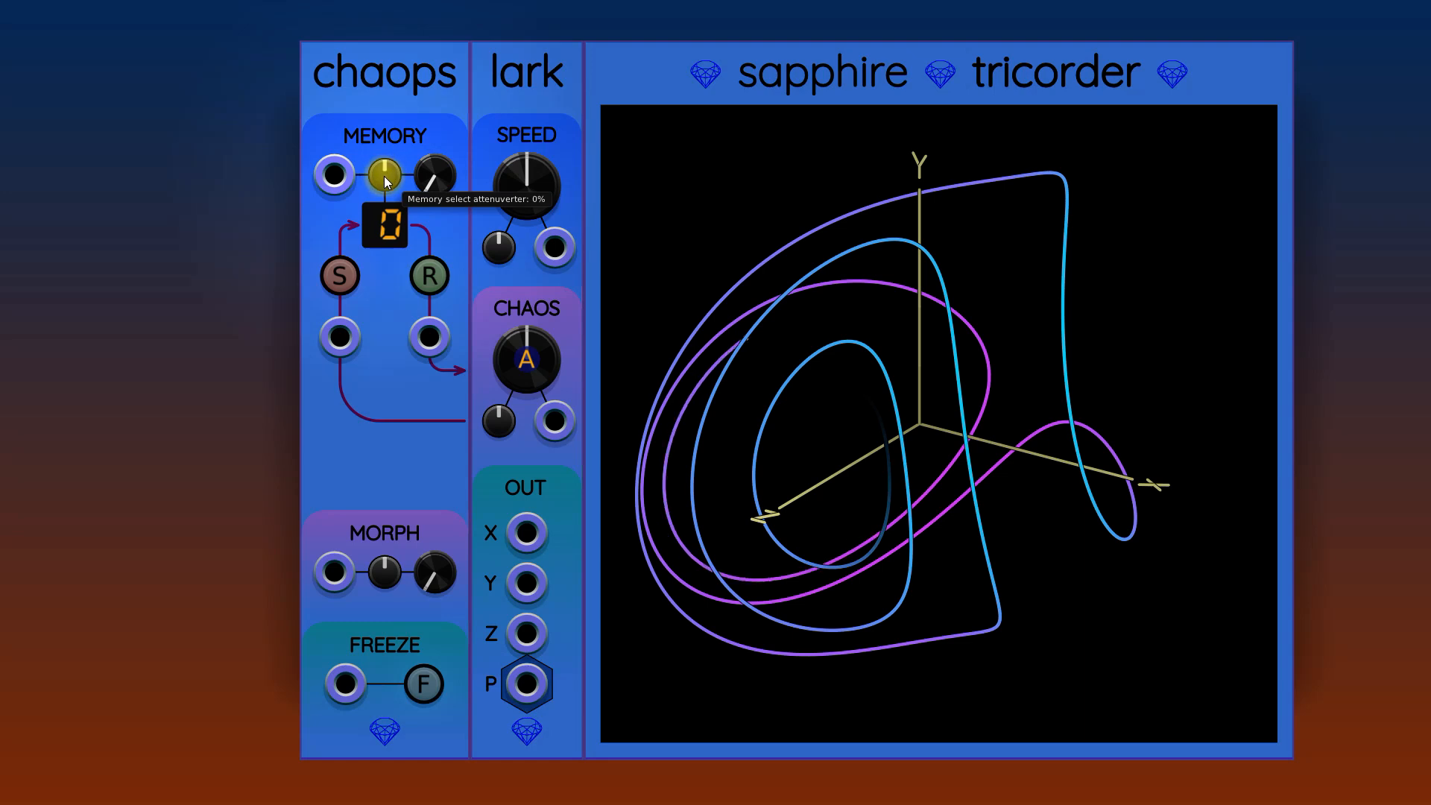
left_click_drag(387, 176, 716, 400)
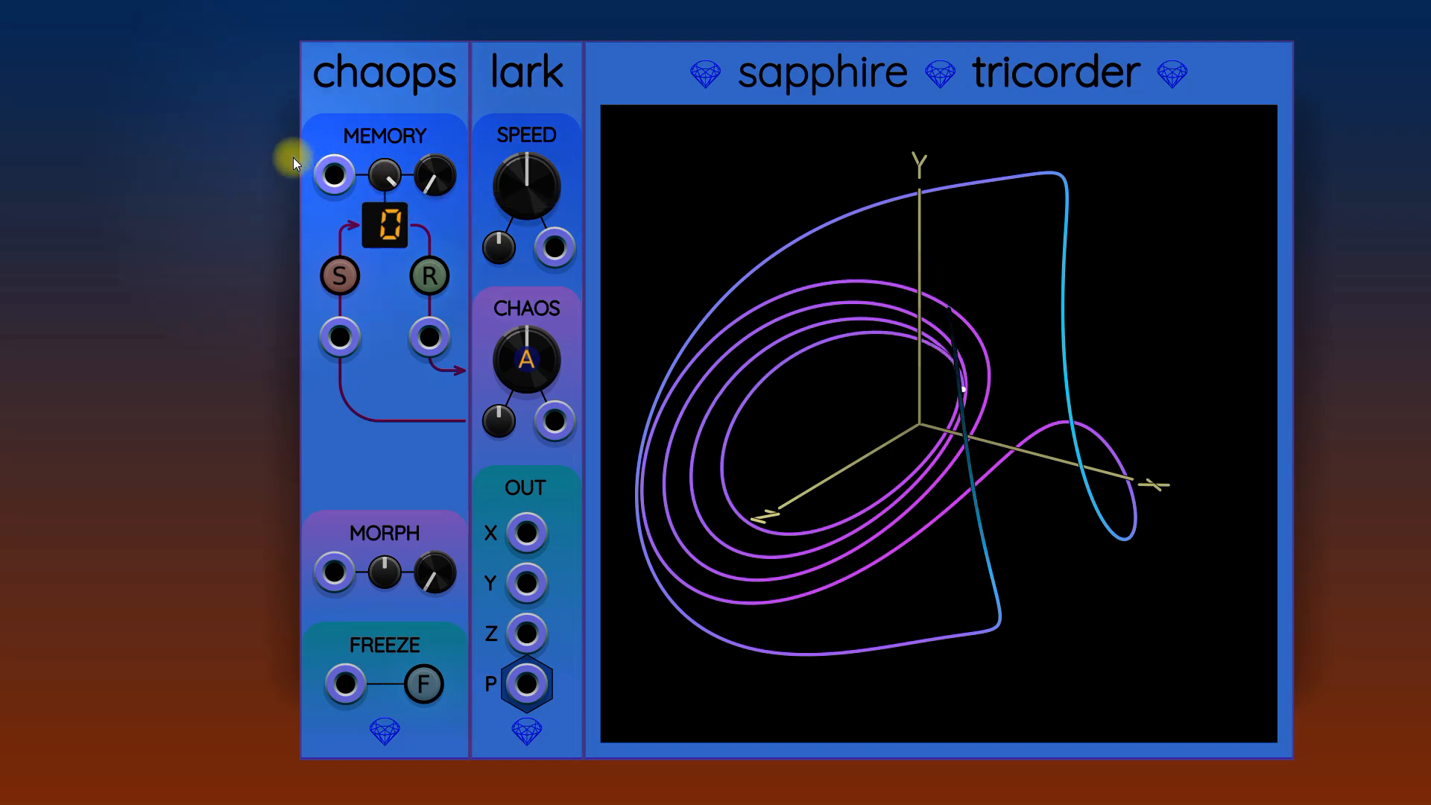
- Add a VCV Rescale module directly beside Chaops, searching the module library for "rescale"
right_click(247, 146)
type("rescale")
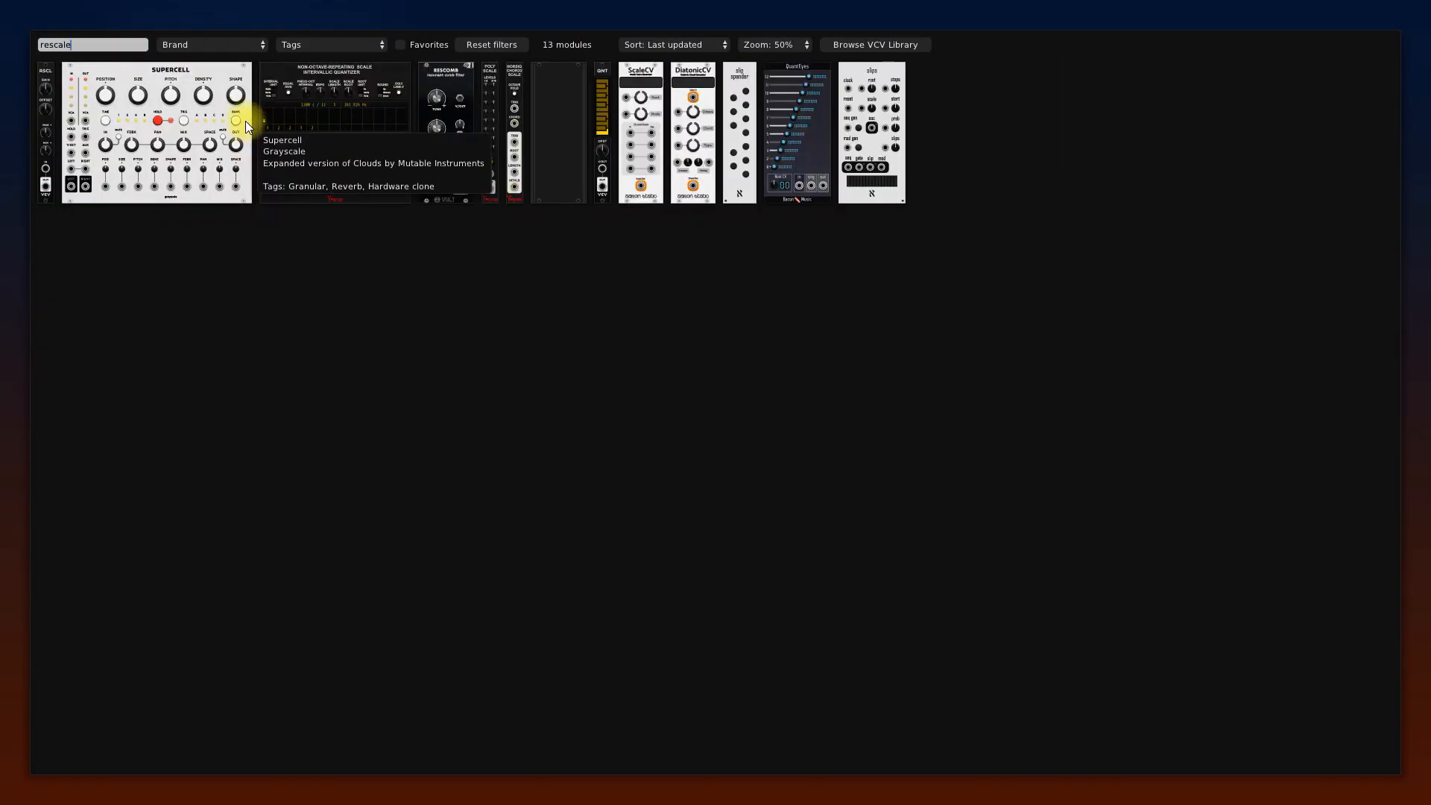
left_click(47, 73)
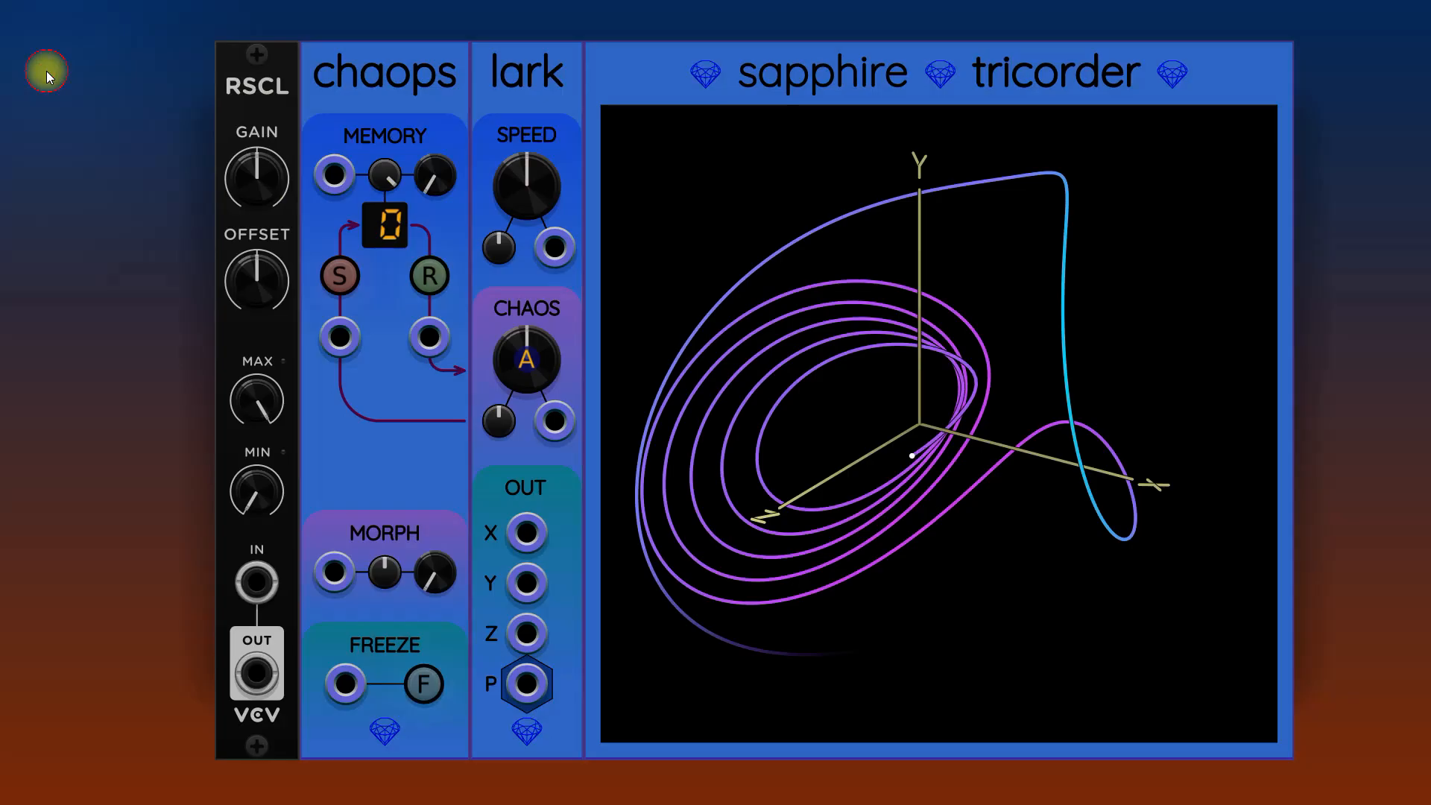
- Patch the Rescale output into the Chaops memory select CV input with a purple cable
right_click(255, 658)
left_click(295, 796)
left_click(328, 176)
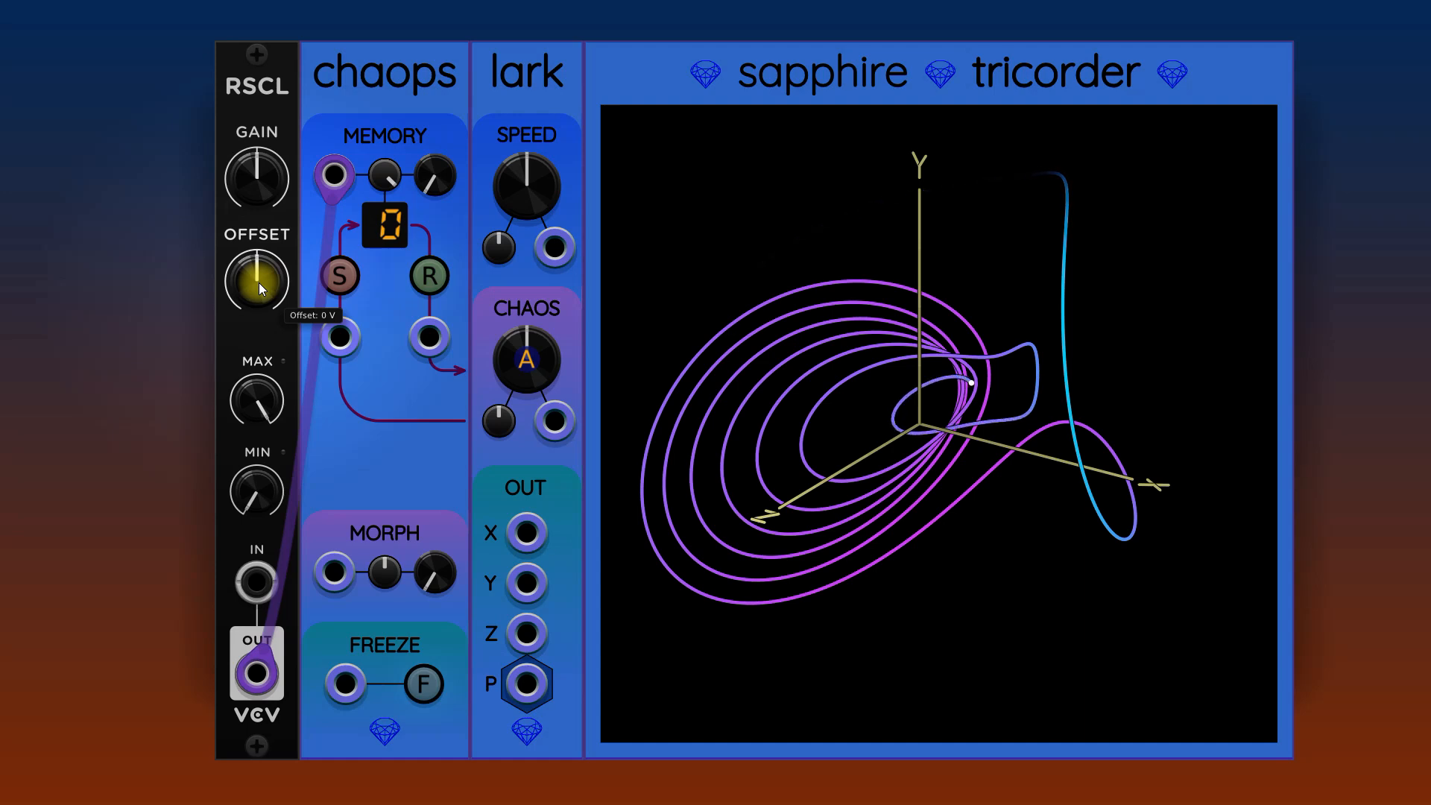
- Step the Rescale offset through 0.5 V, 1 V and 1.5 V to select memory locations 1, 2 and 3 on Chaops
left_click_drag(256, 281, 257, 269)
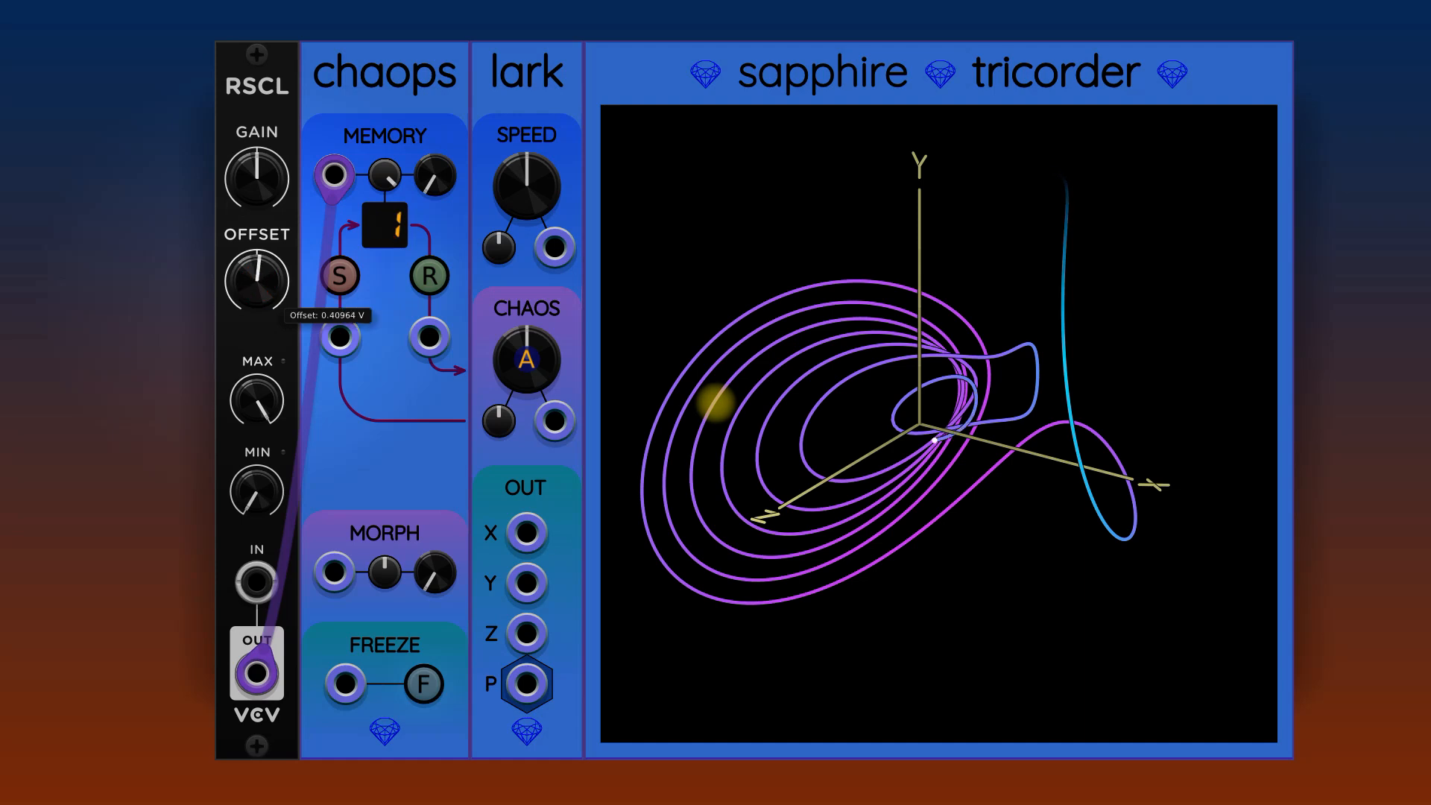
right_click(258, 286)
type("0.5")
key("Return")
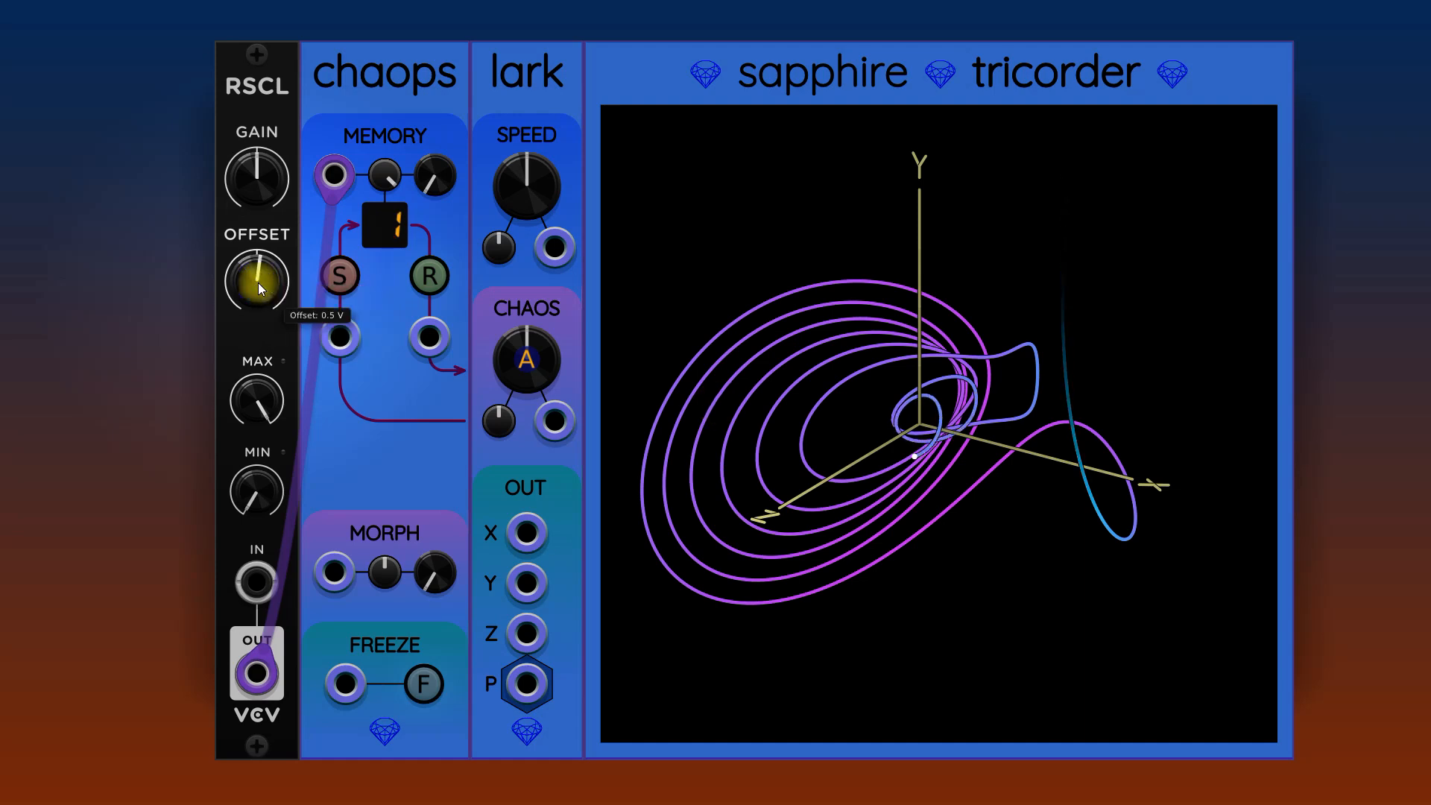
right_click(258, 284)
type("1")
key("Return")
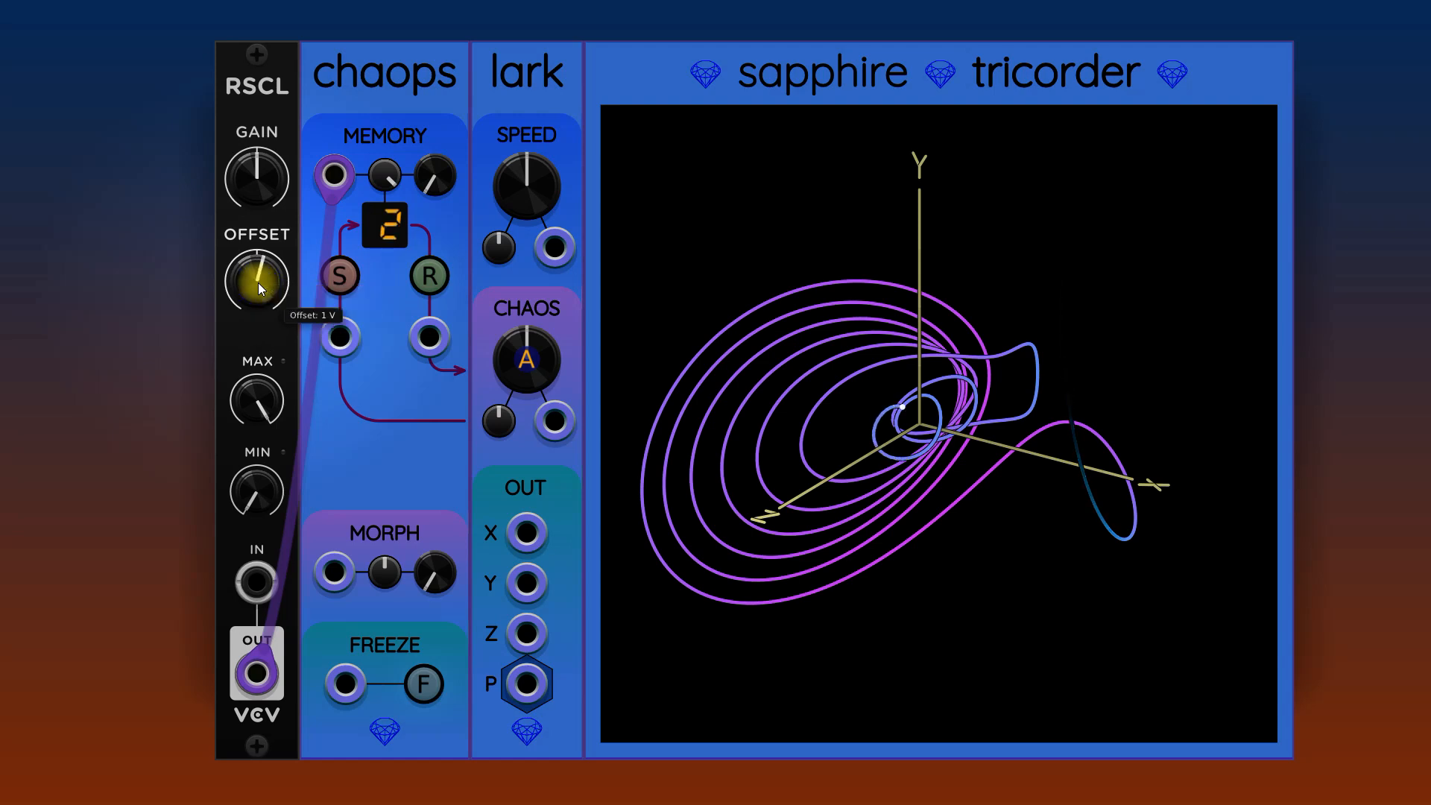
right_click(257, 283)
type("1.")
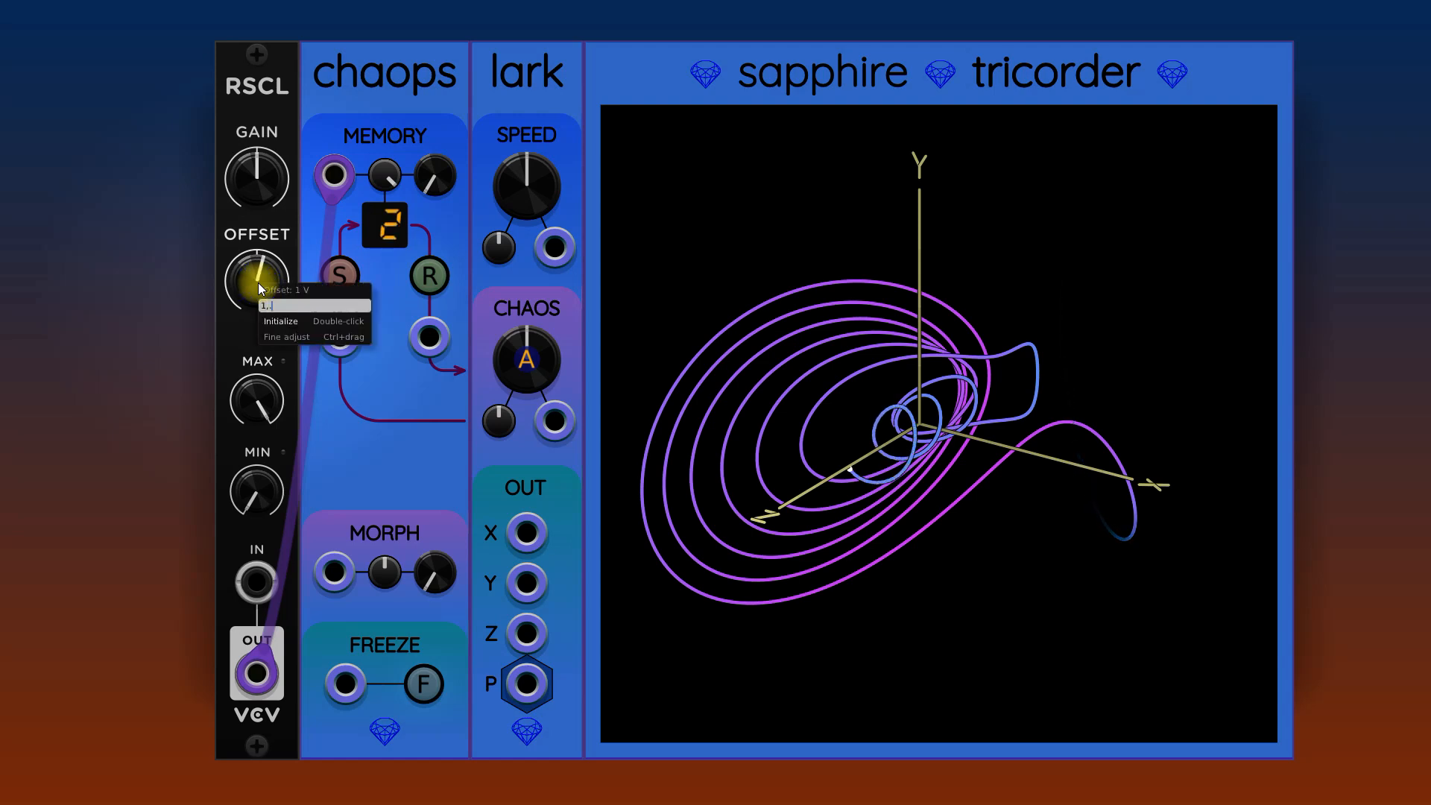
type("5")
key("Return")
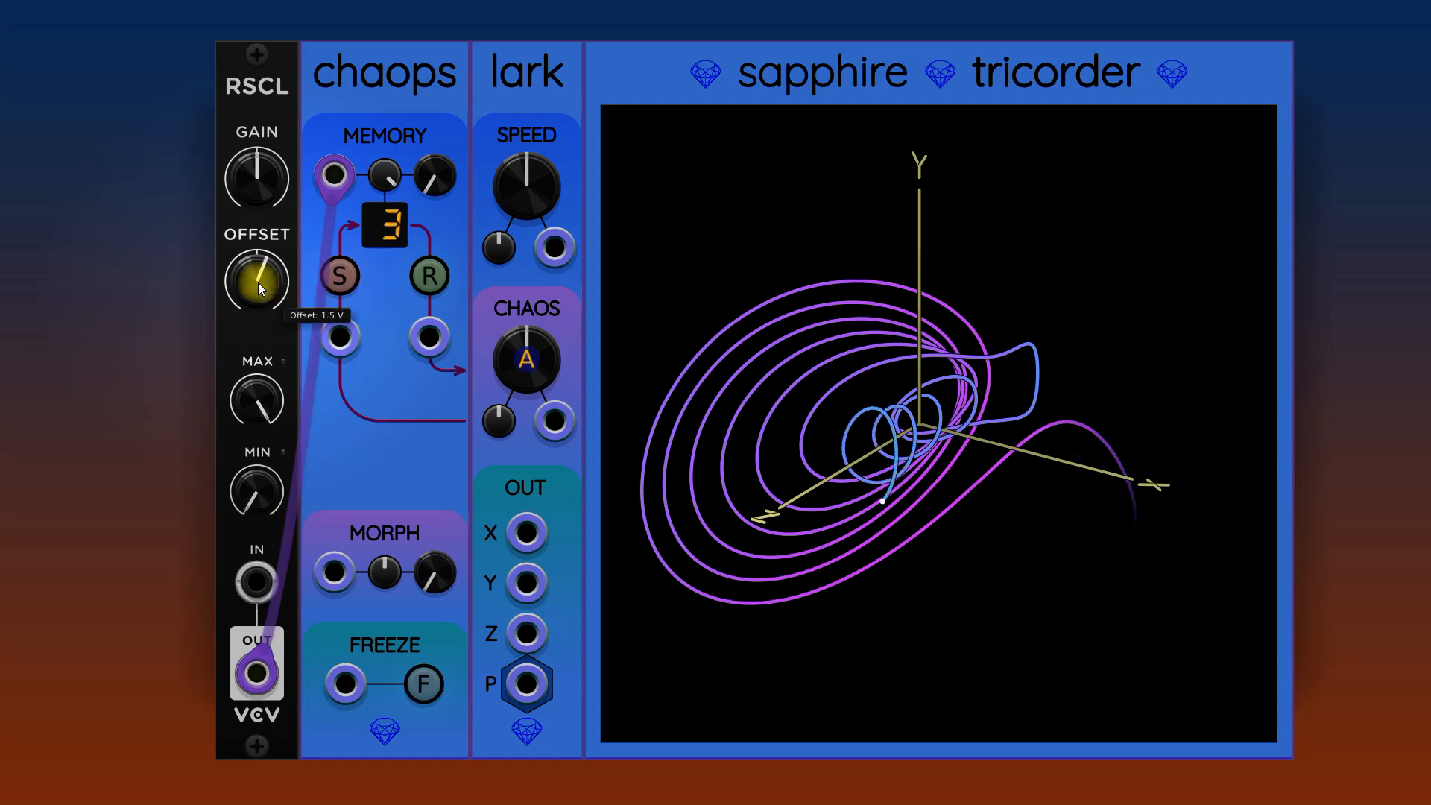
- Select memory location 12 by raising the memory knob and setting the Rescale offset to about 2.747 V, and store the current state there
mouse_move(257, 283)
left_mouse_down()
mouse_move(258, 604)
mouse_move(258, 231)
mouse_move(258, 310)
left_mouse_up()
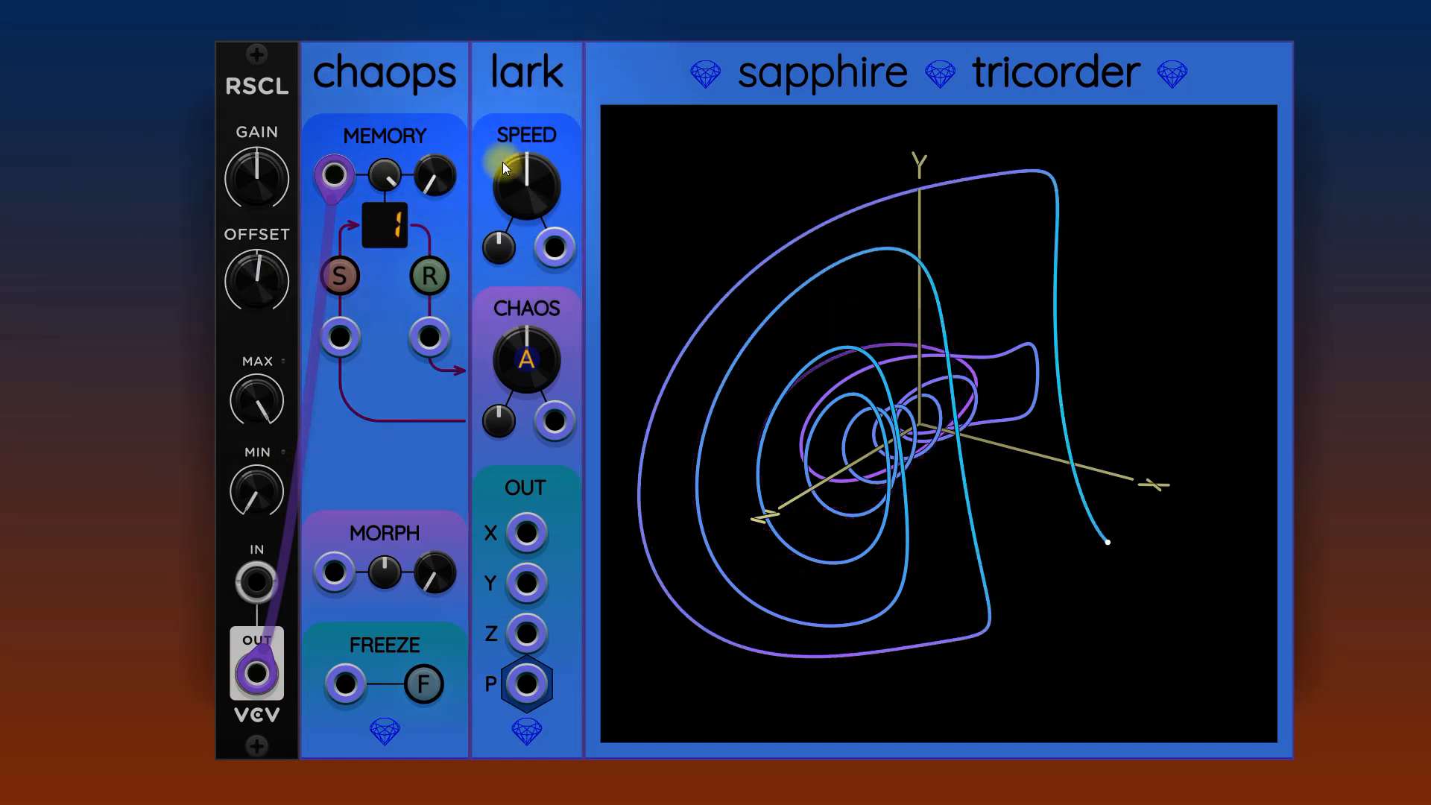
left_click_drag(435, 175, 435, 134)
mouse_move(258, 278)
left_mouse_down()
mouse_move(257, 424)
mouse_move(257, 195)
left_mouse_up()
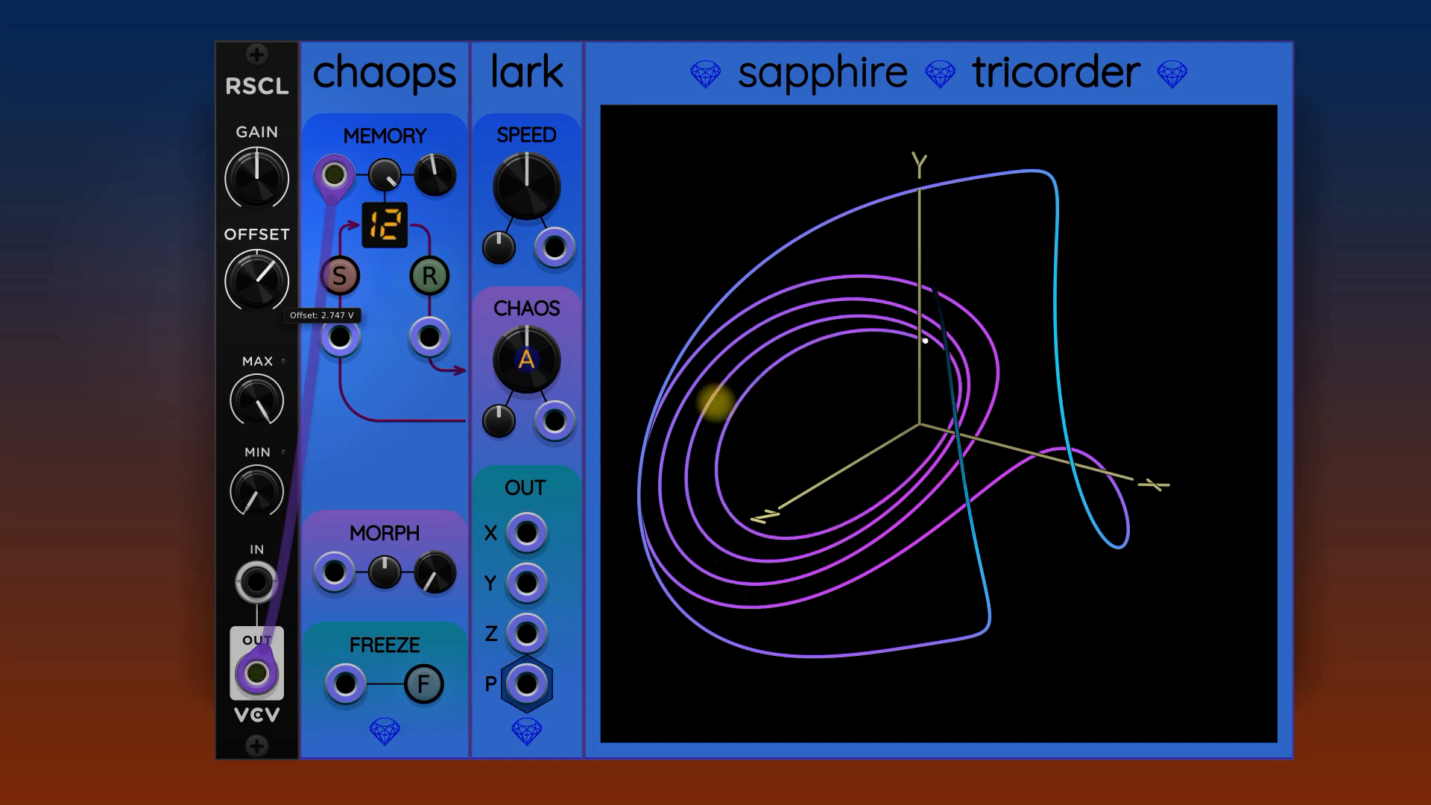
left_click(343, 275)
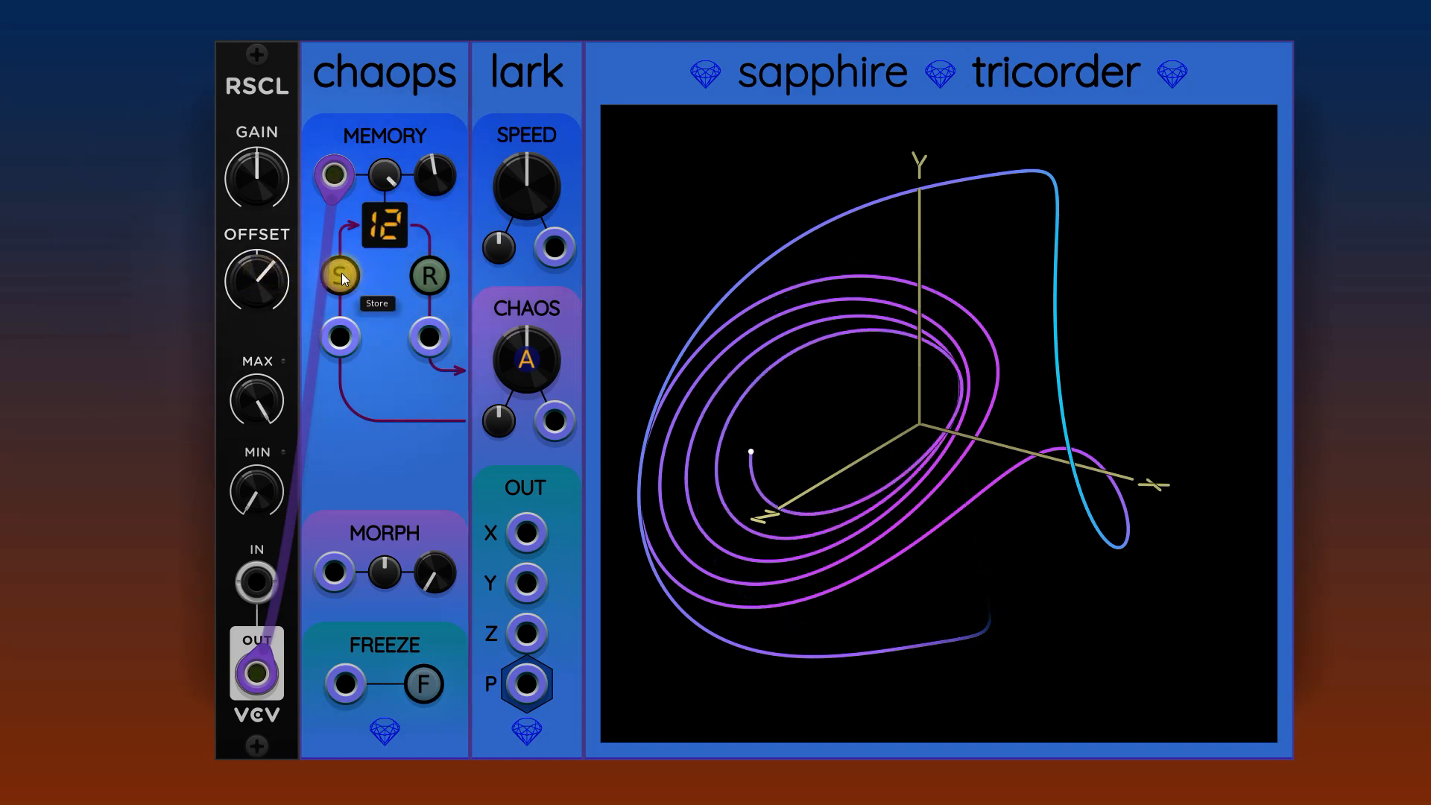
- Recall the stored states from memory locations 0 and 12, selecting each one with the Rescale offset
left_click_drag(257, 275, 257, 480)
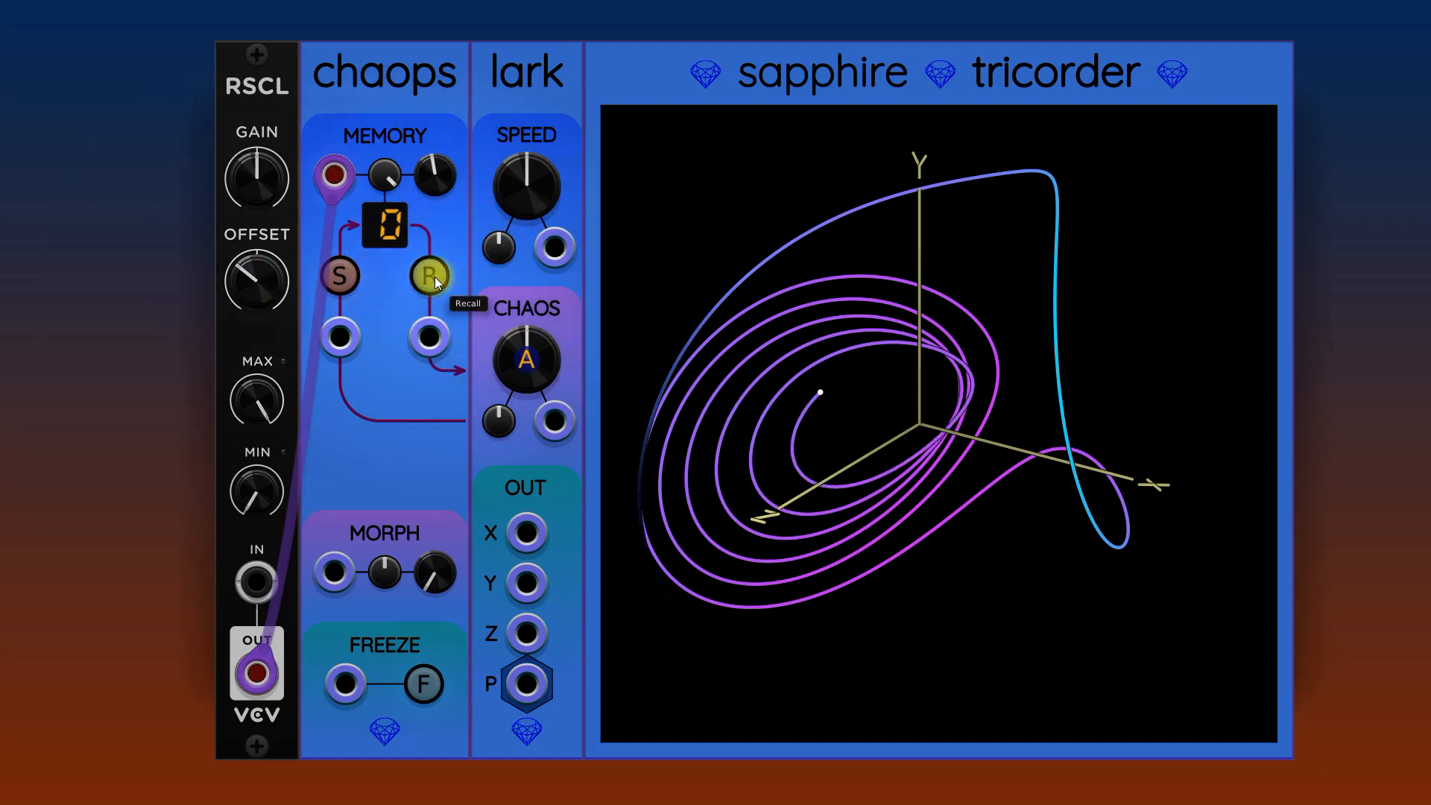
left_click(430, 274)
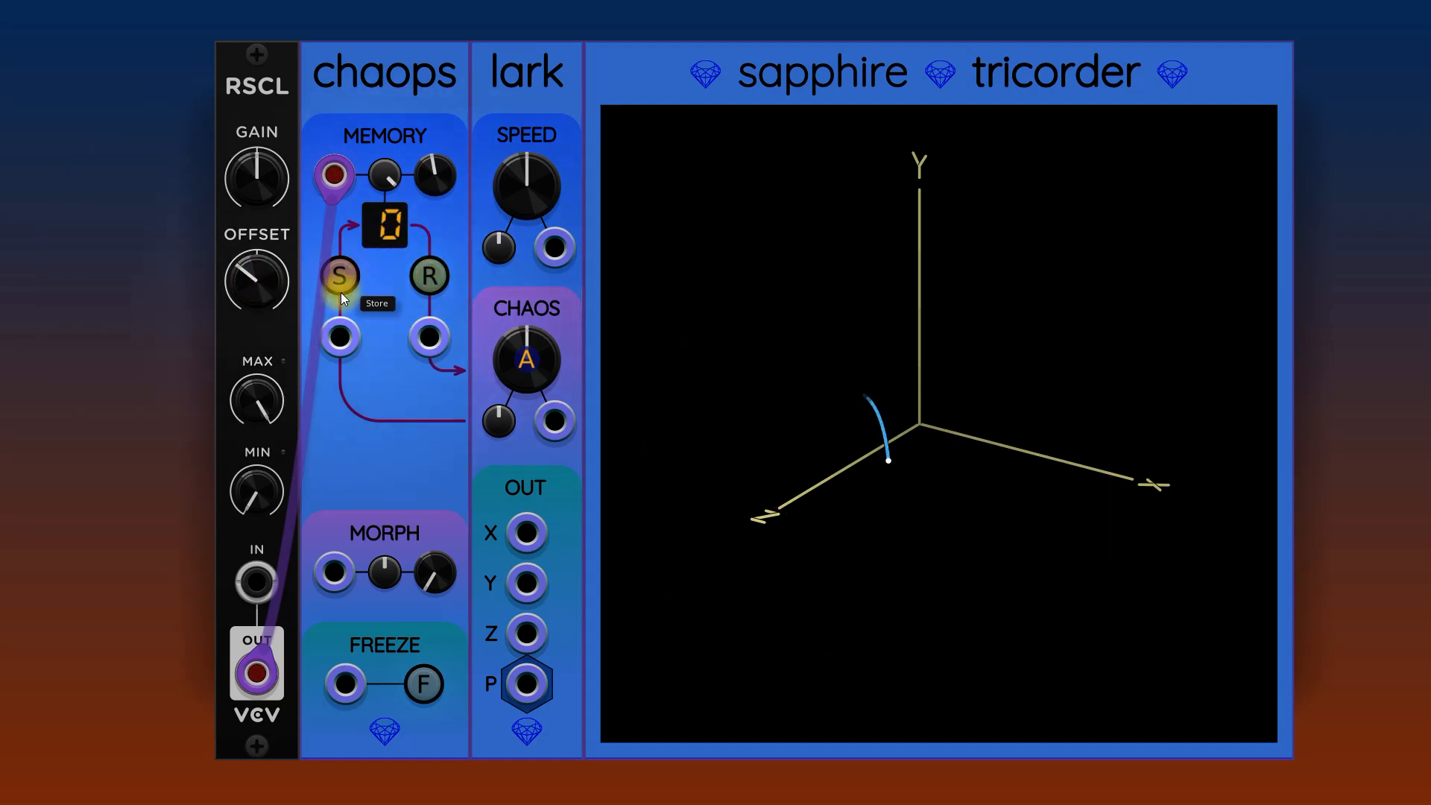
left_click_drag(257, 282, 257, 211)
left_click(428, 274)
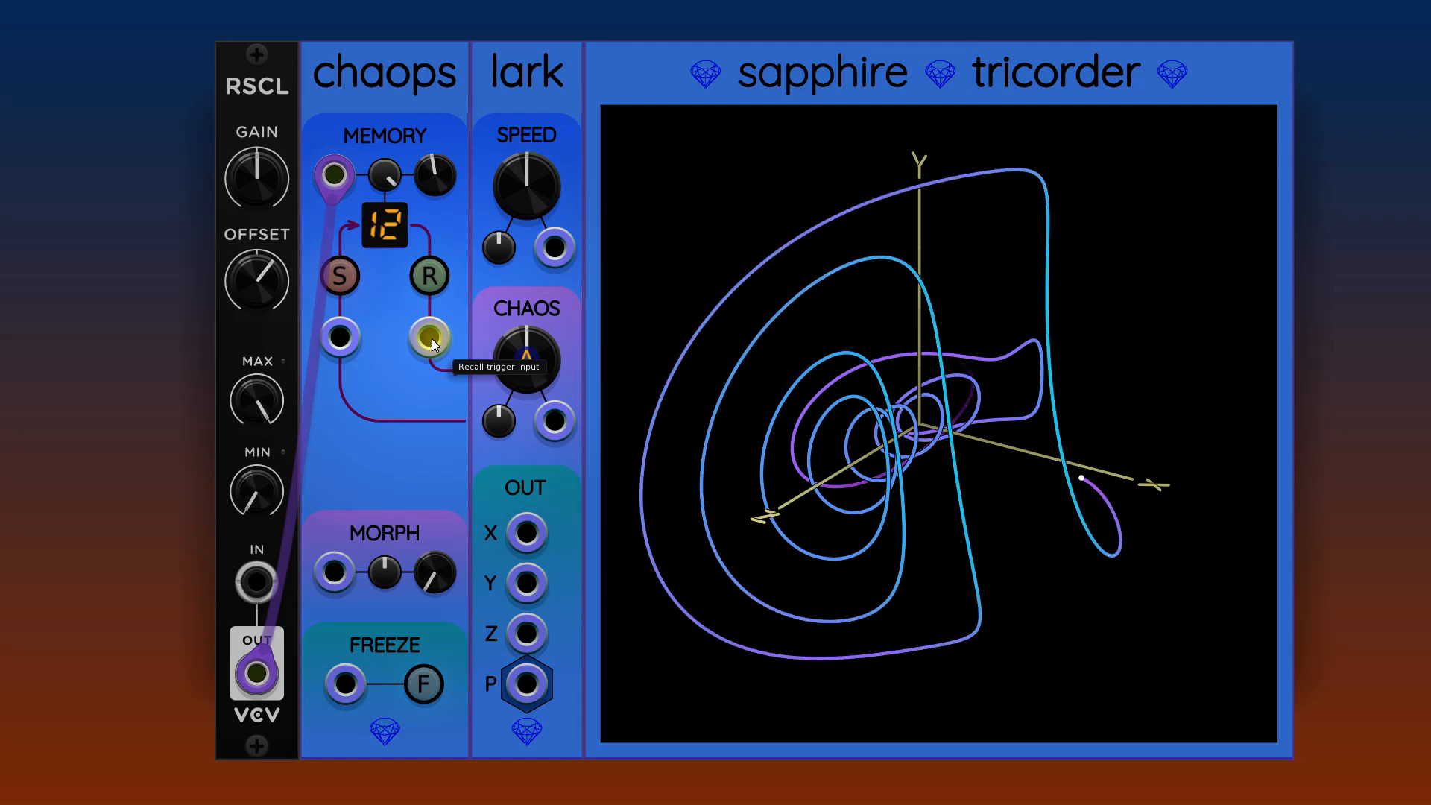
- Freeze the attractor and toggle Freeze repeatedly to advance it in small increments, leaving it frozen
left_click(427, 690)
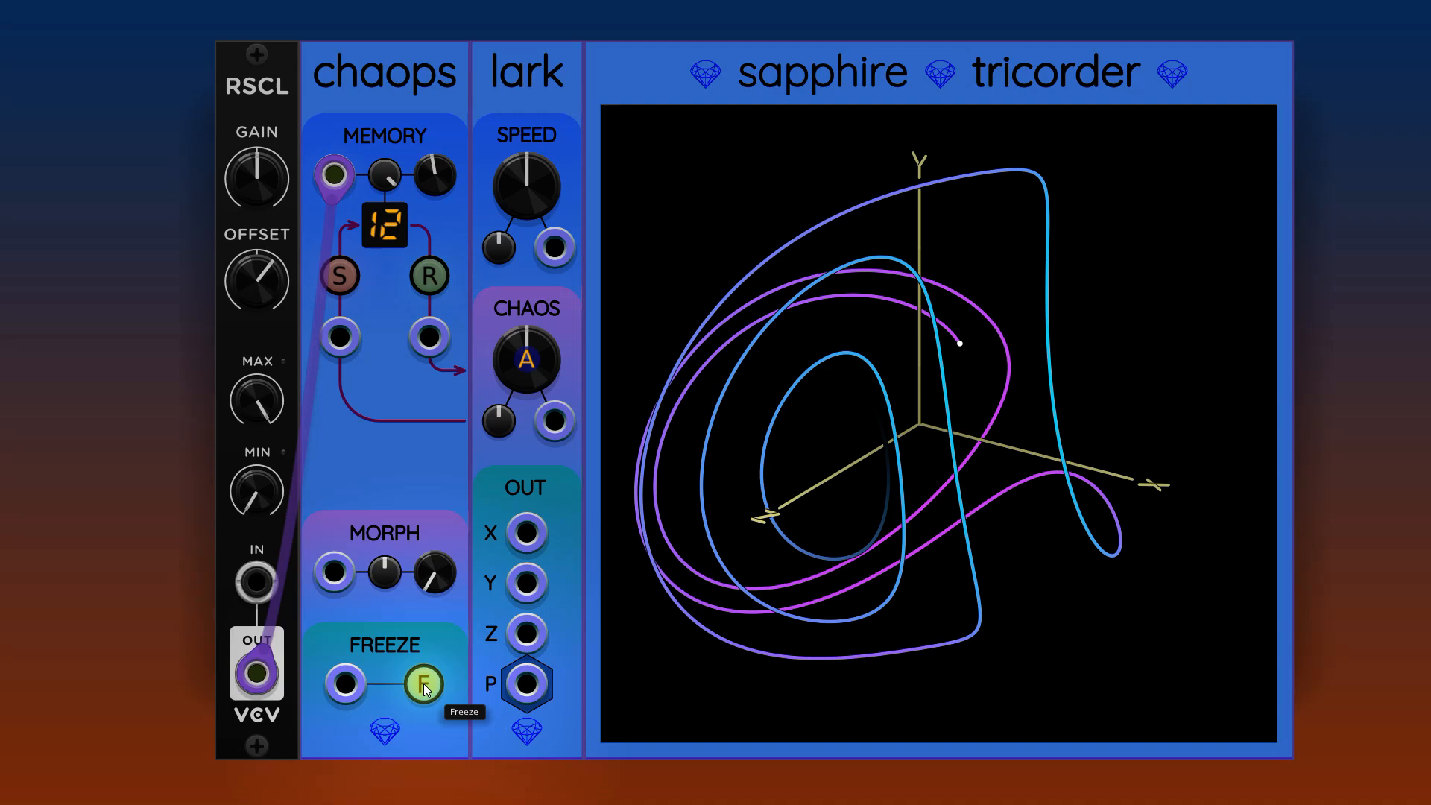
mouse_move(927, 351)
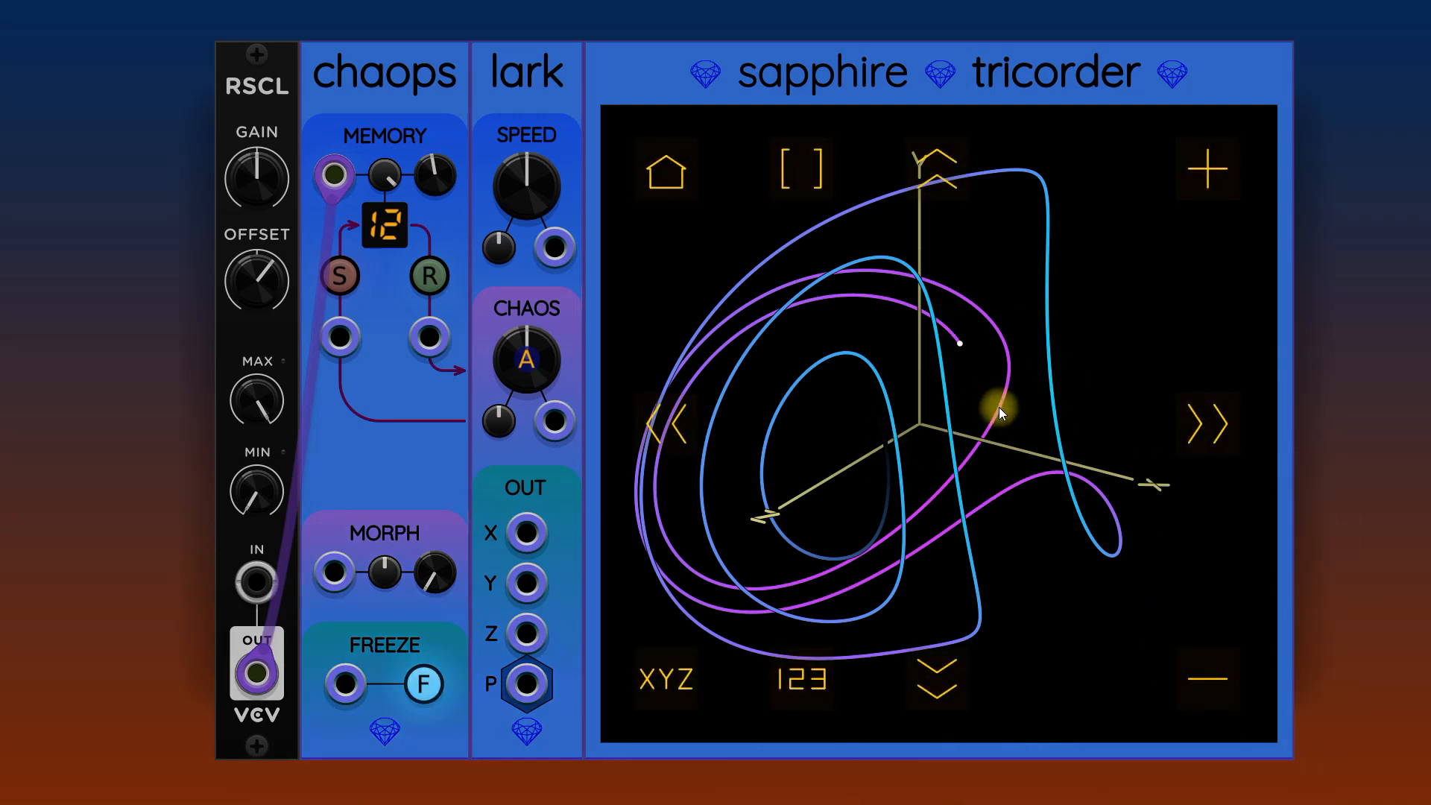
left_click(430, 683)
left_click(430, 684)
left_click(431, 684)
left_click(430, 684)
left_click(431, 683)
left_click(431, 683)
left_click(431, 683)
left_click(423, 687)
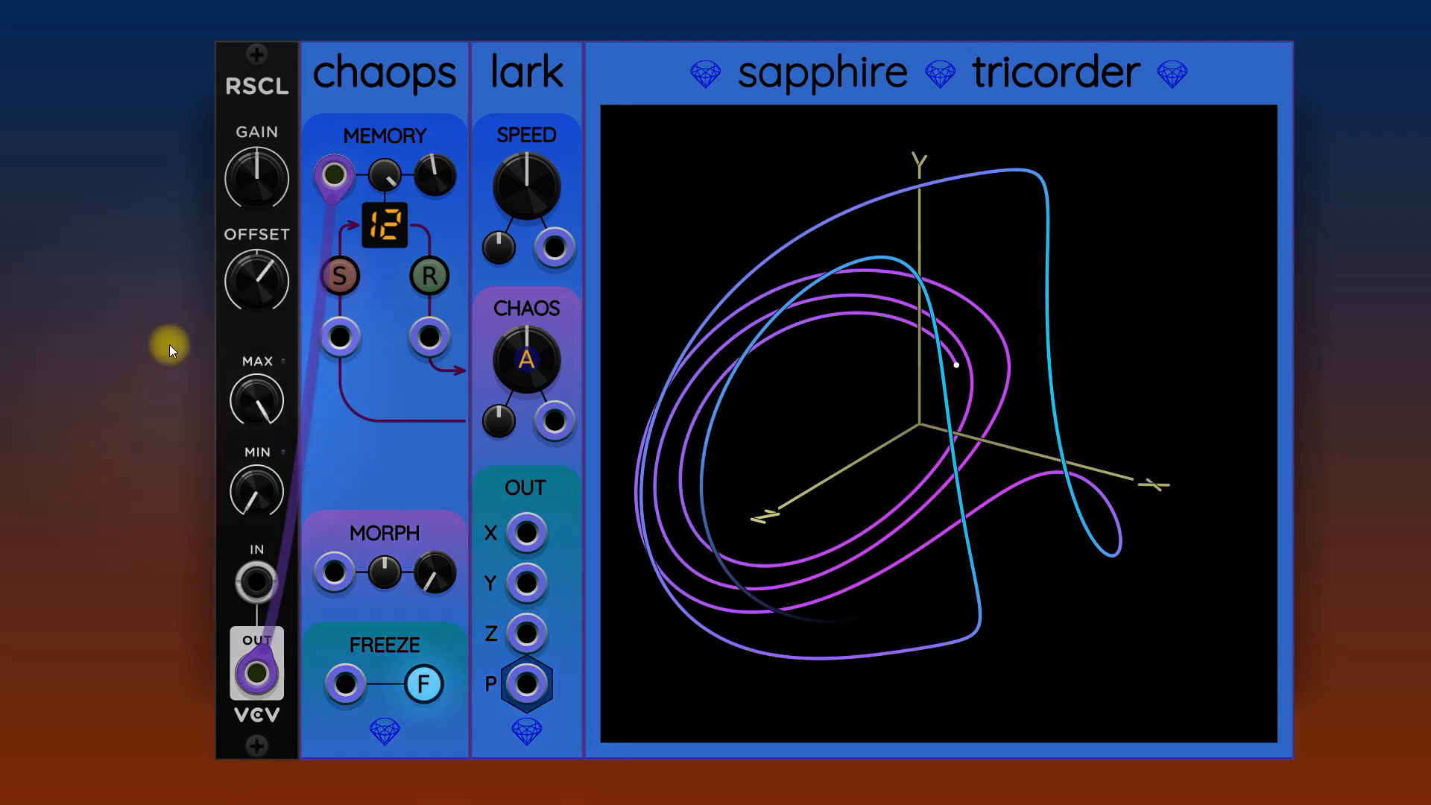
- Replace the Rescale module with a VCV LFO module, searching the library for "lfo"
key("Delete")
right_click(252, 91)
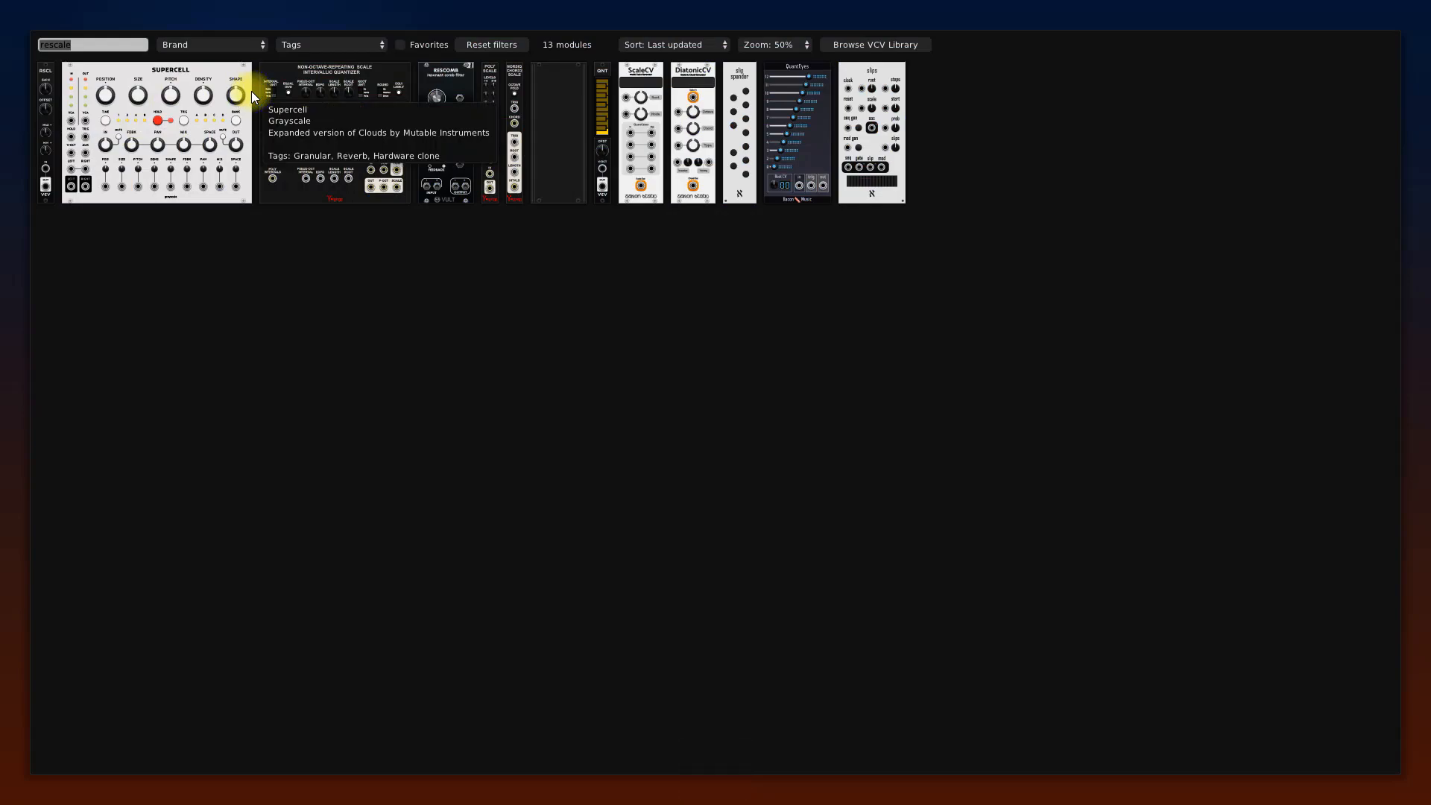
key("BackSpace")
type("lfo")
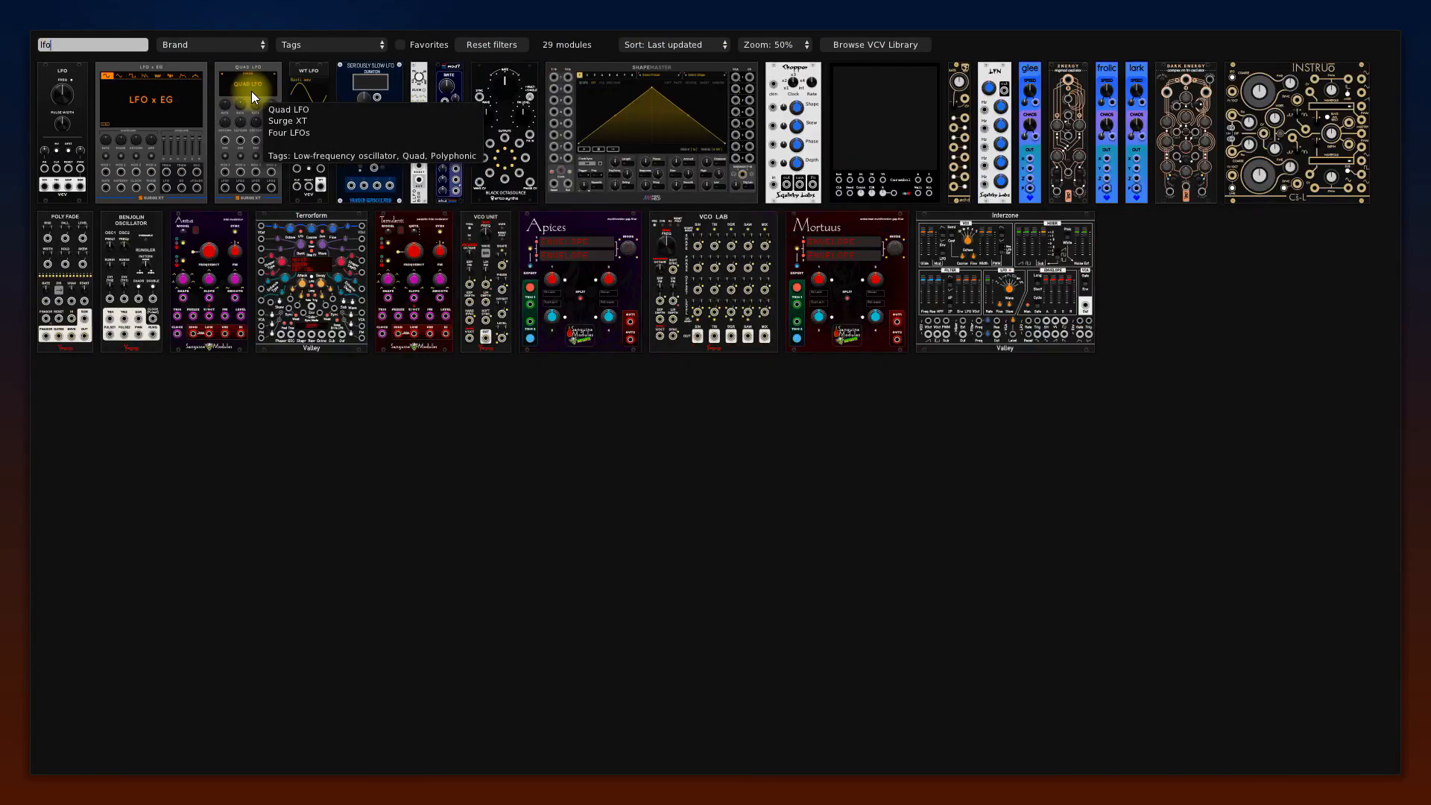
key("Return")
- Patch the LFO's square output into the Chaops Freeze gate input with a purple cable and tune the LFO frequency to below 1 Hz
left_click_drag(185, 189, 185, 232)
right_click(263, 673)
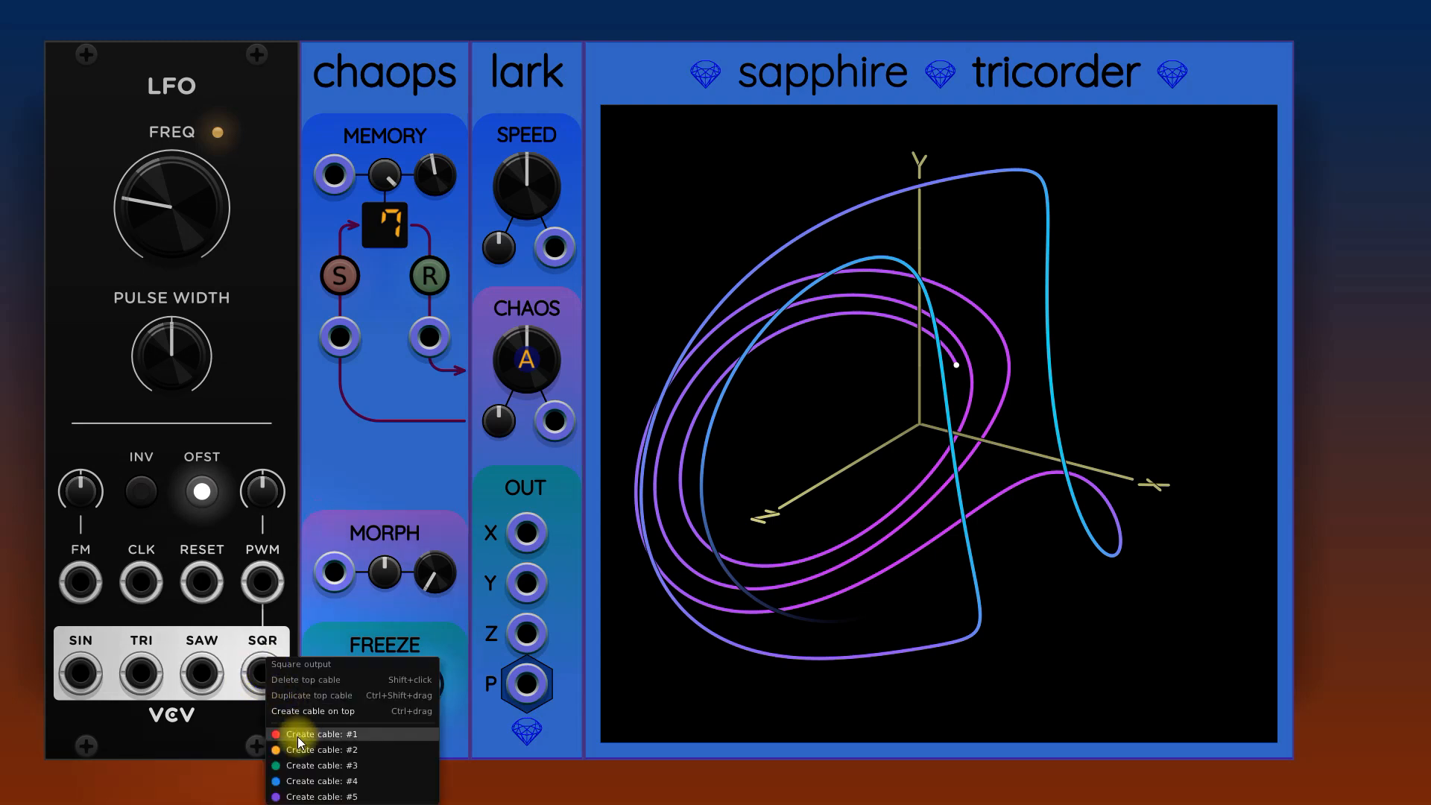
left_click(312, 797)
left_click(345, 684)
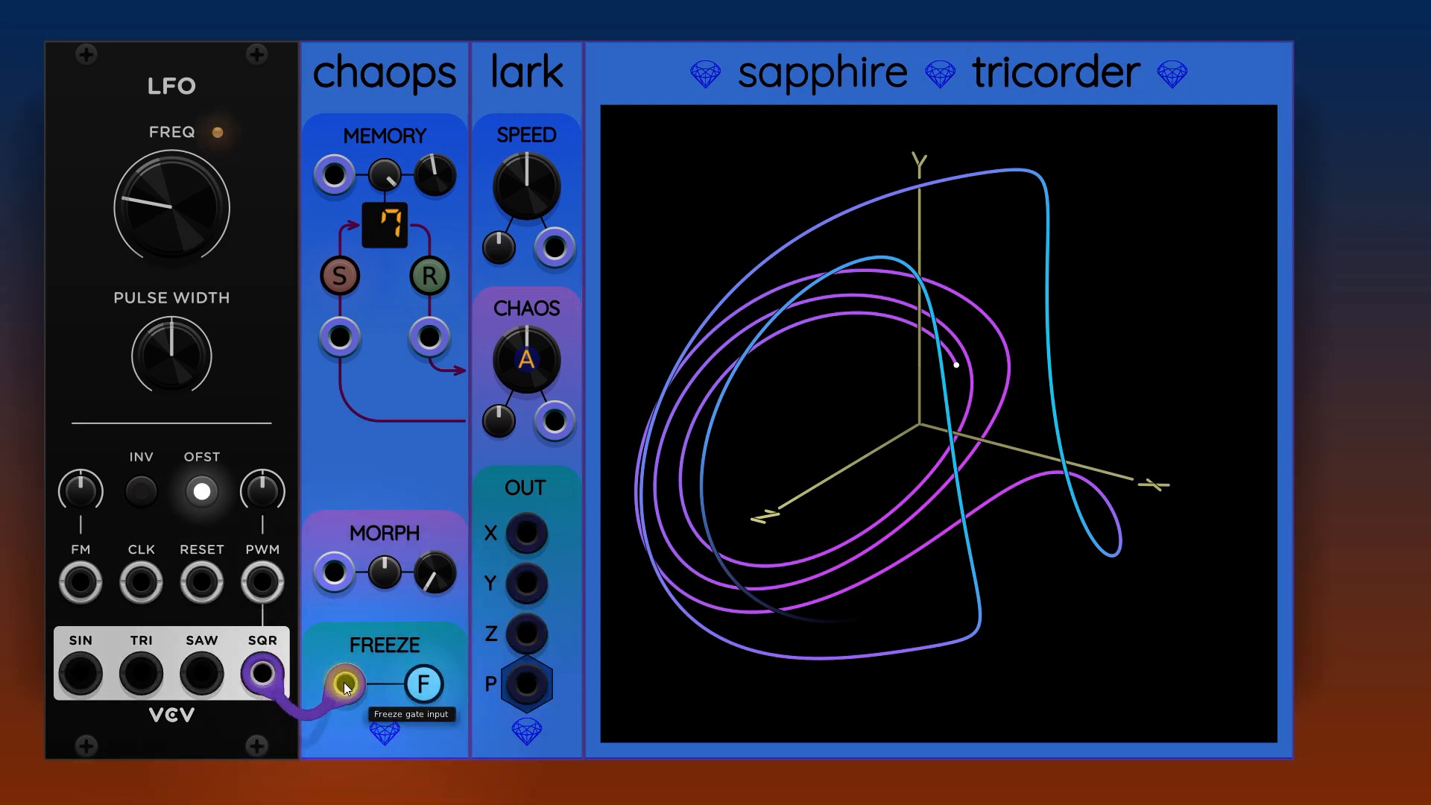
left_click_drag(211, 231, 191, 179)
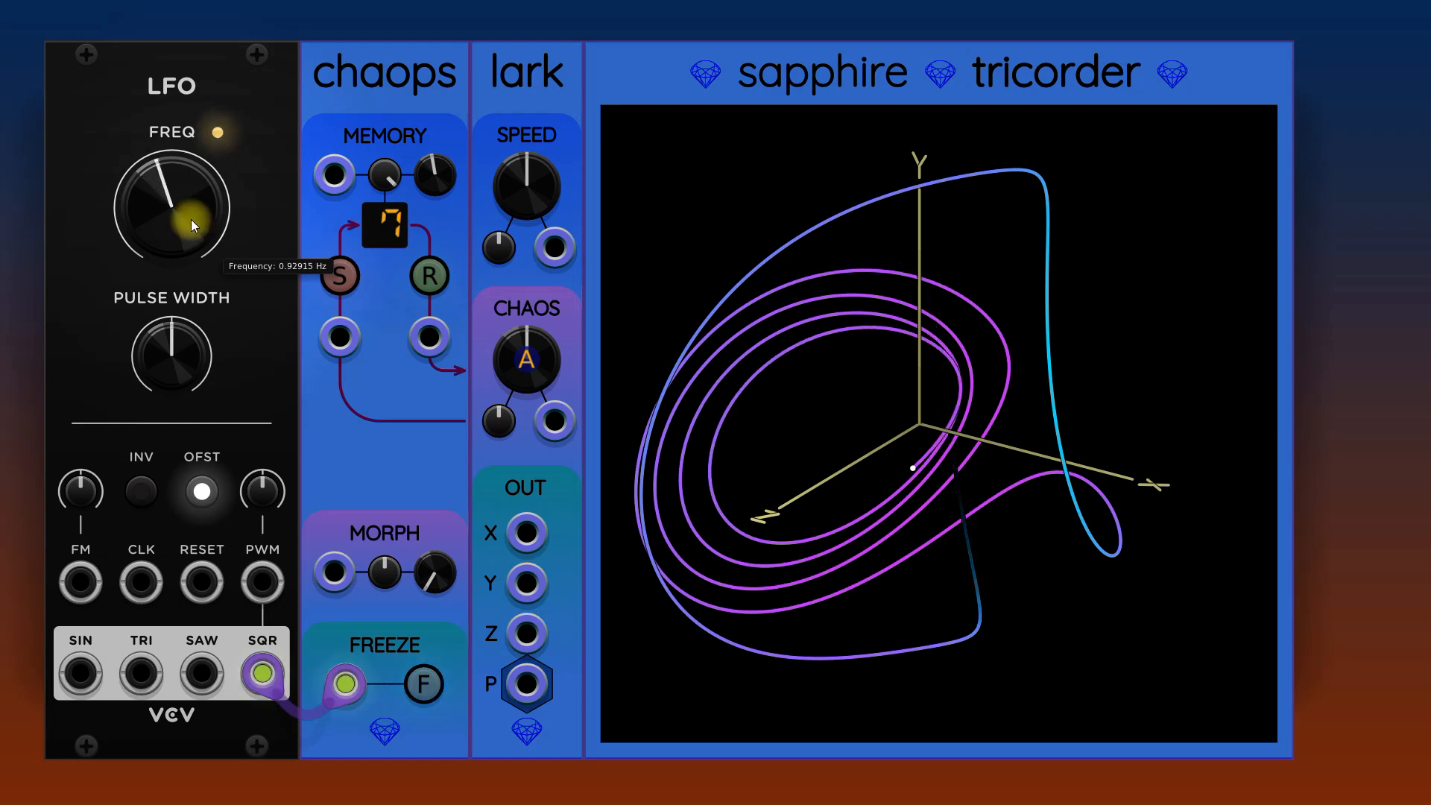
mouse_move(191, 219)
left_mouse_down()
mouse_move(191, 249)
mouse_move(191, 224)
left_mouse_up()
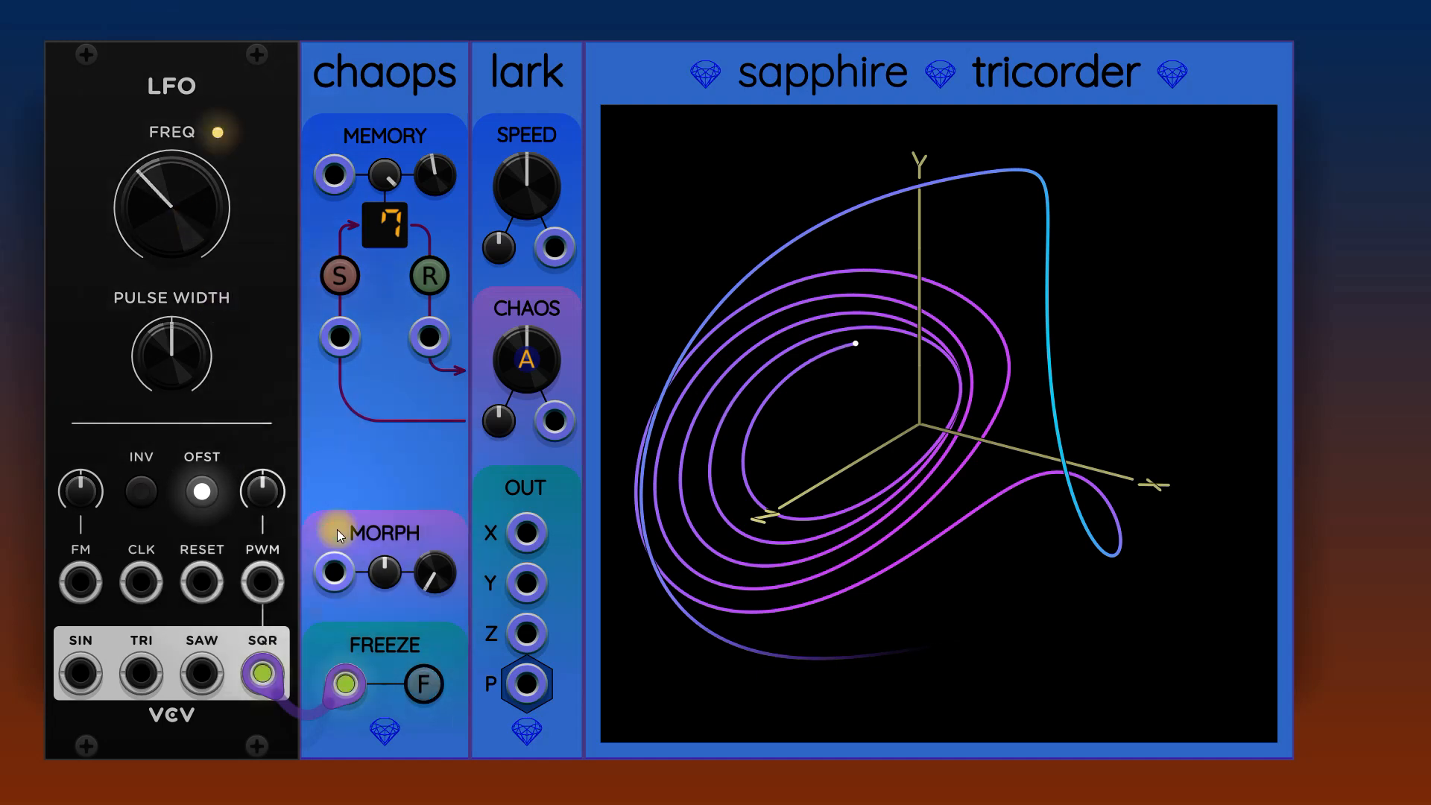
- Toggle Freeze manually with the LFO unplugged, ending frozen, and reconnect the LFO's square output to the Freeze gate input with a red cable
left_click_drag(346, 683, 283, 741)
left_click(426, 686)
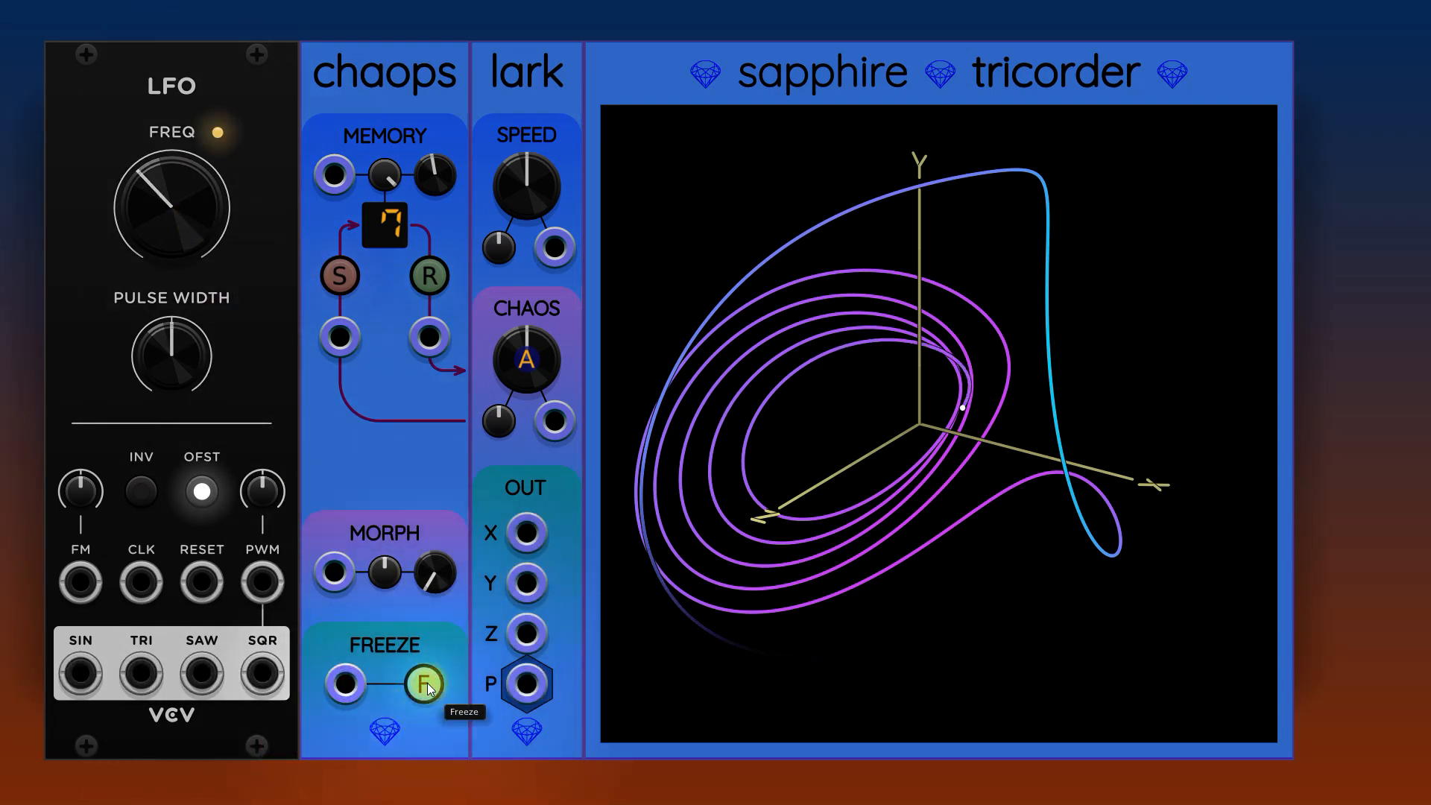
left_click(426, 684)
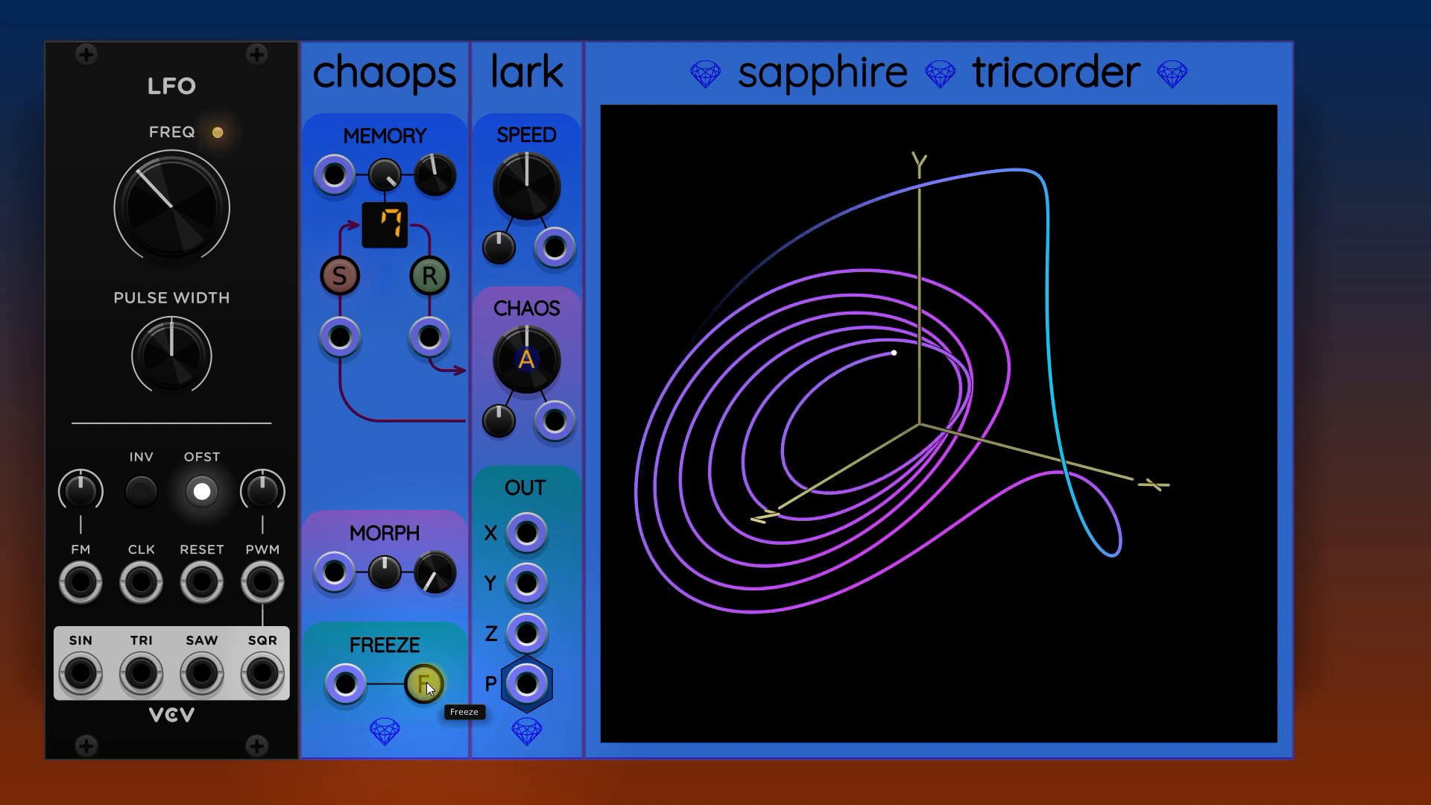
left_click(427, 684)
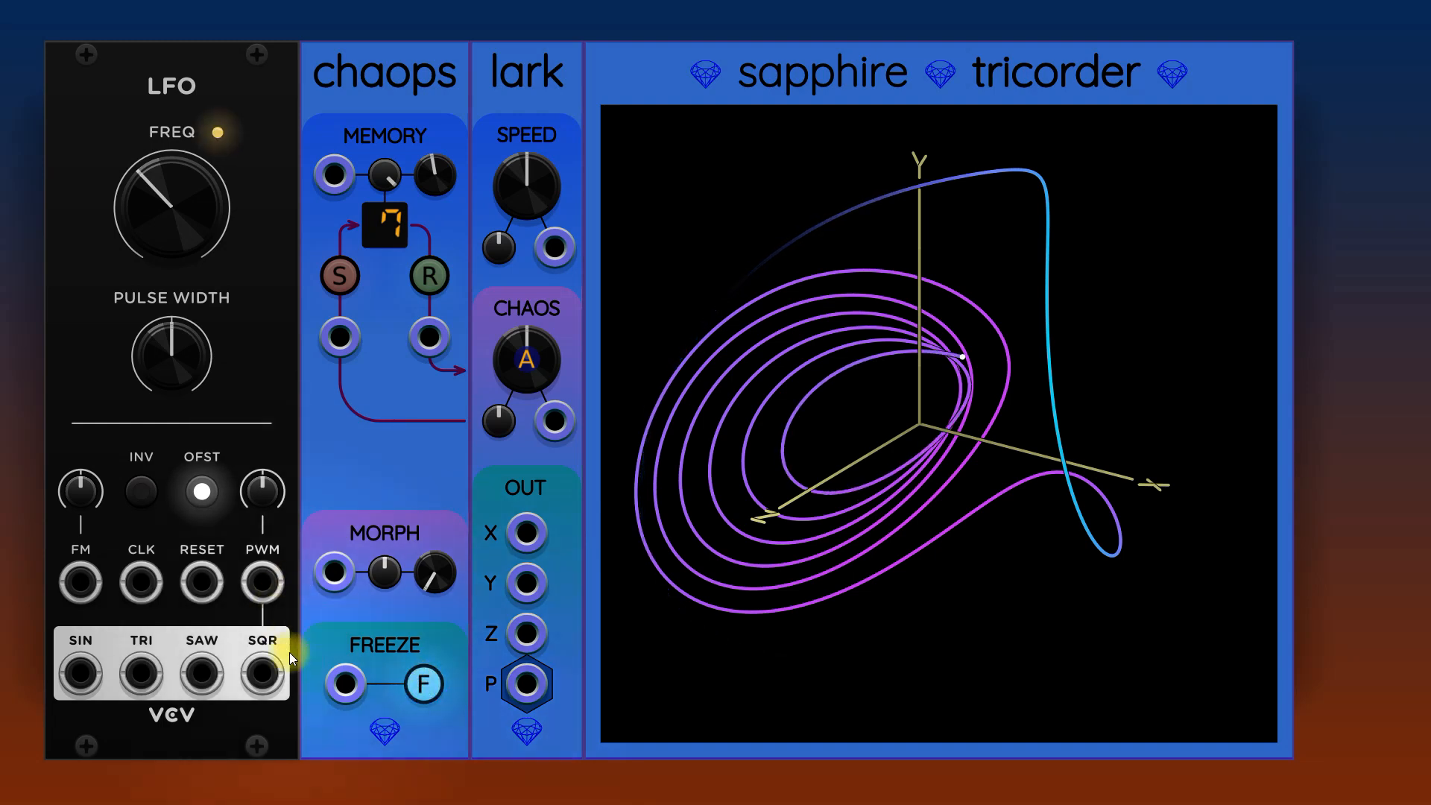
left_click_drag(265, 674, 325, 683)
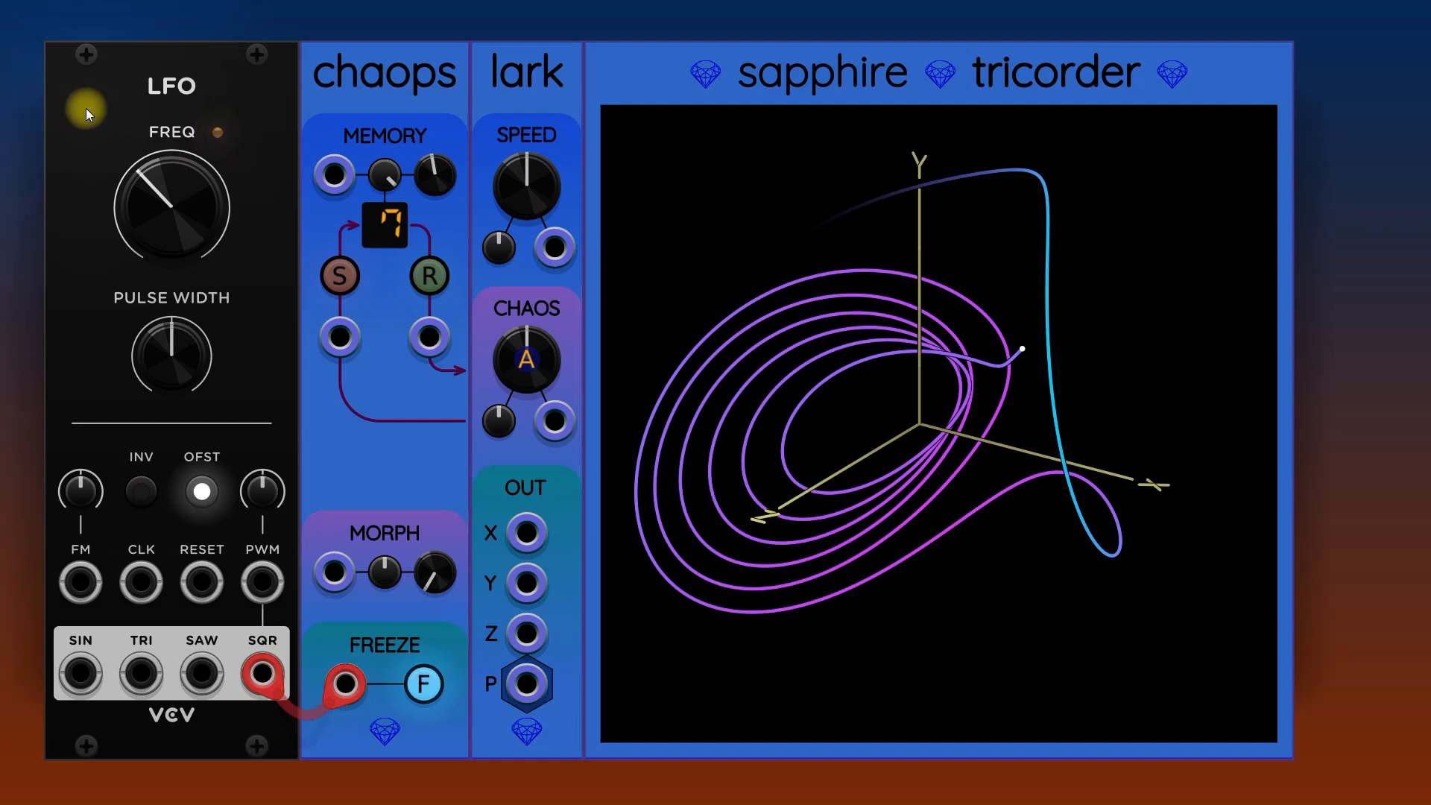
- Replace the LFO with a VCV Push button module beside Chaops
key("Delete")
right_click(204, 84)
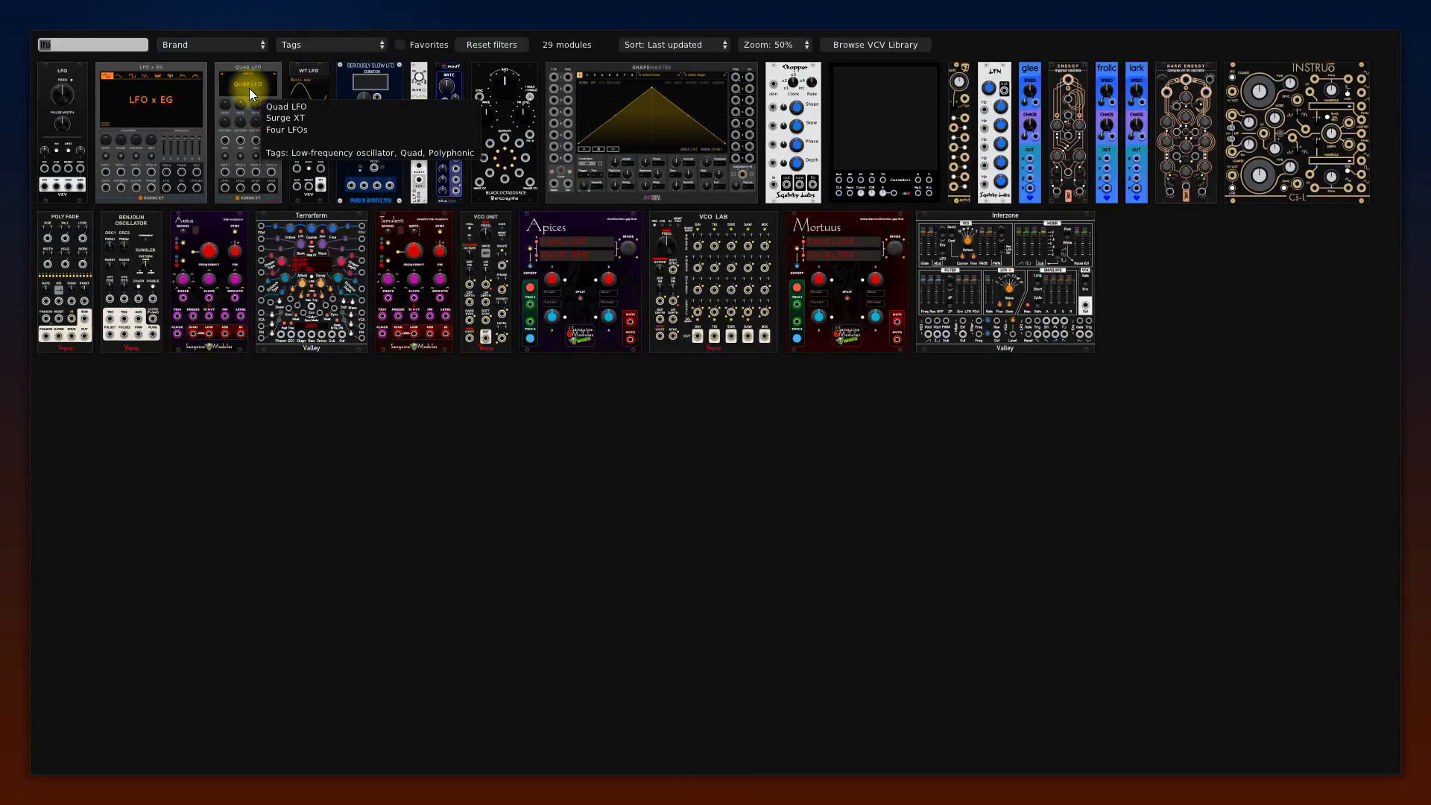
type("botton")
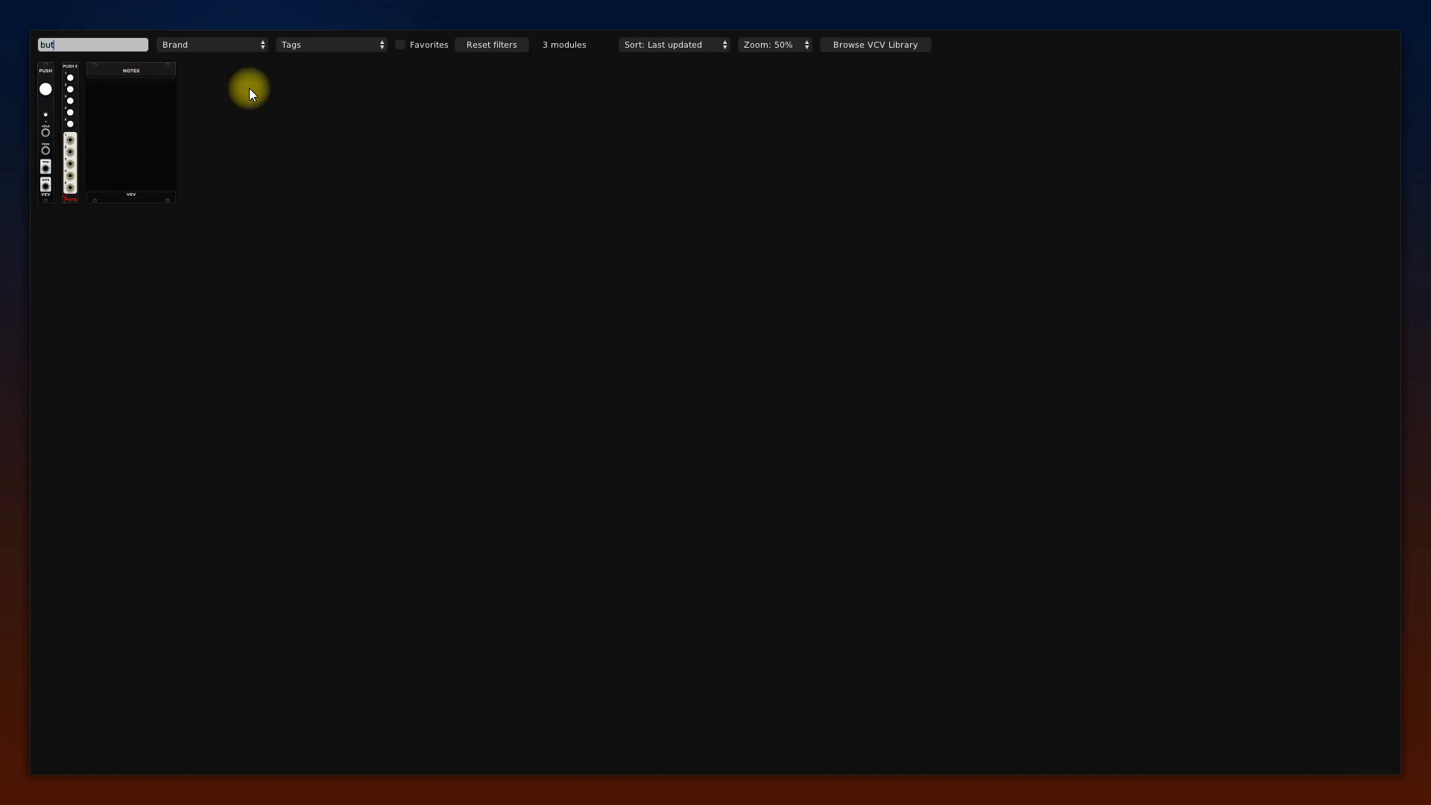
left_click(46, 83)
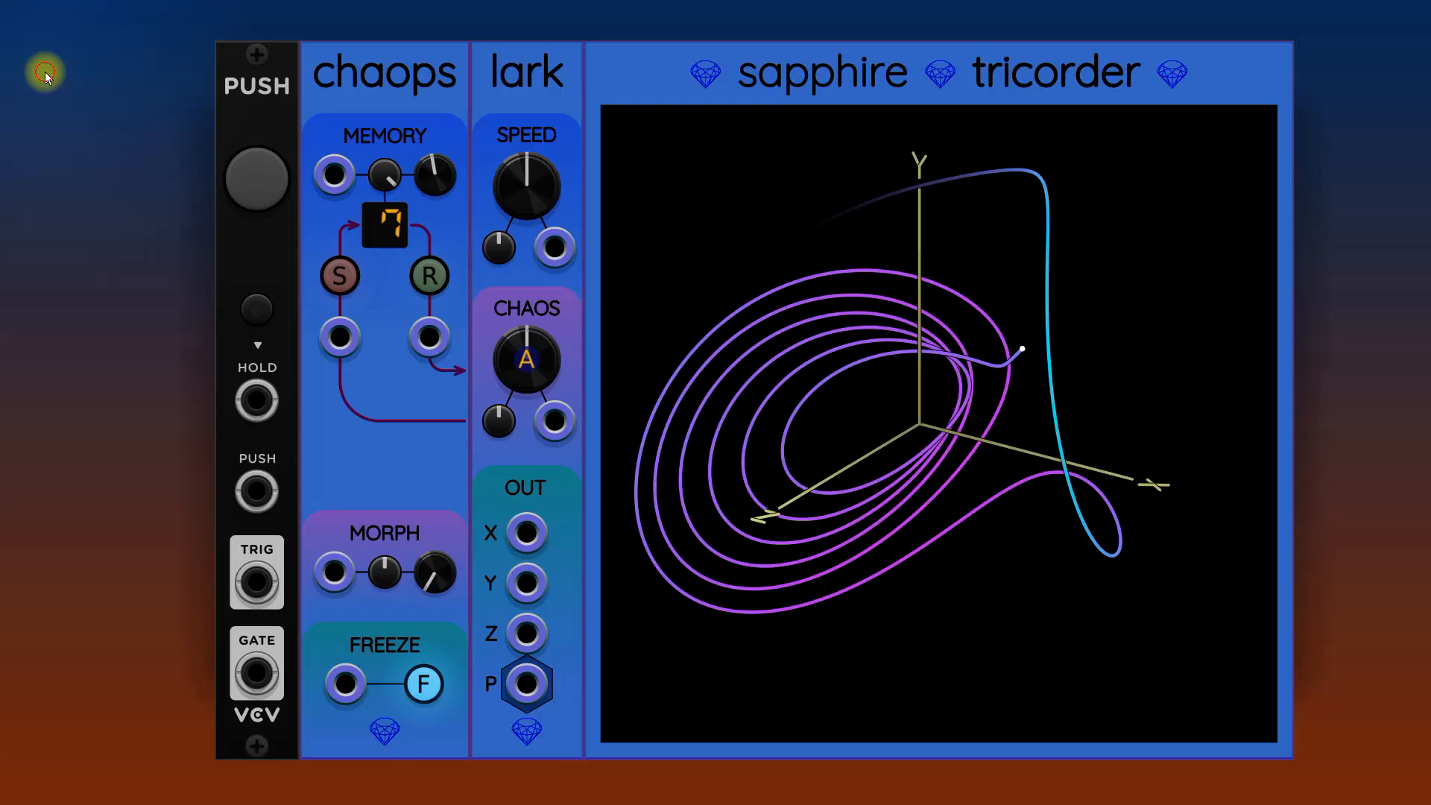
- Patch the Push module's gate output into the Chaops Freeze gate input with a purple cable
right_click(254, 674)
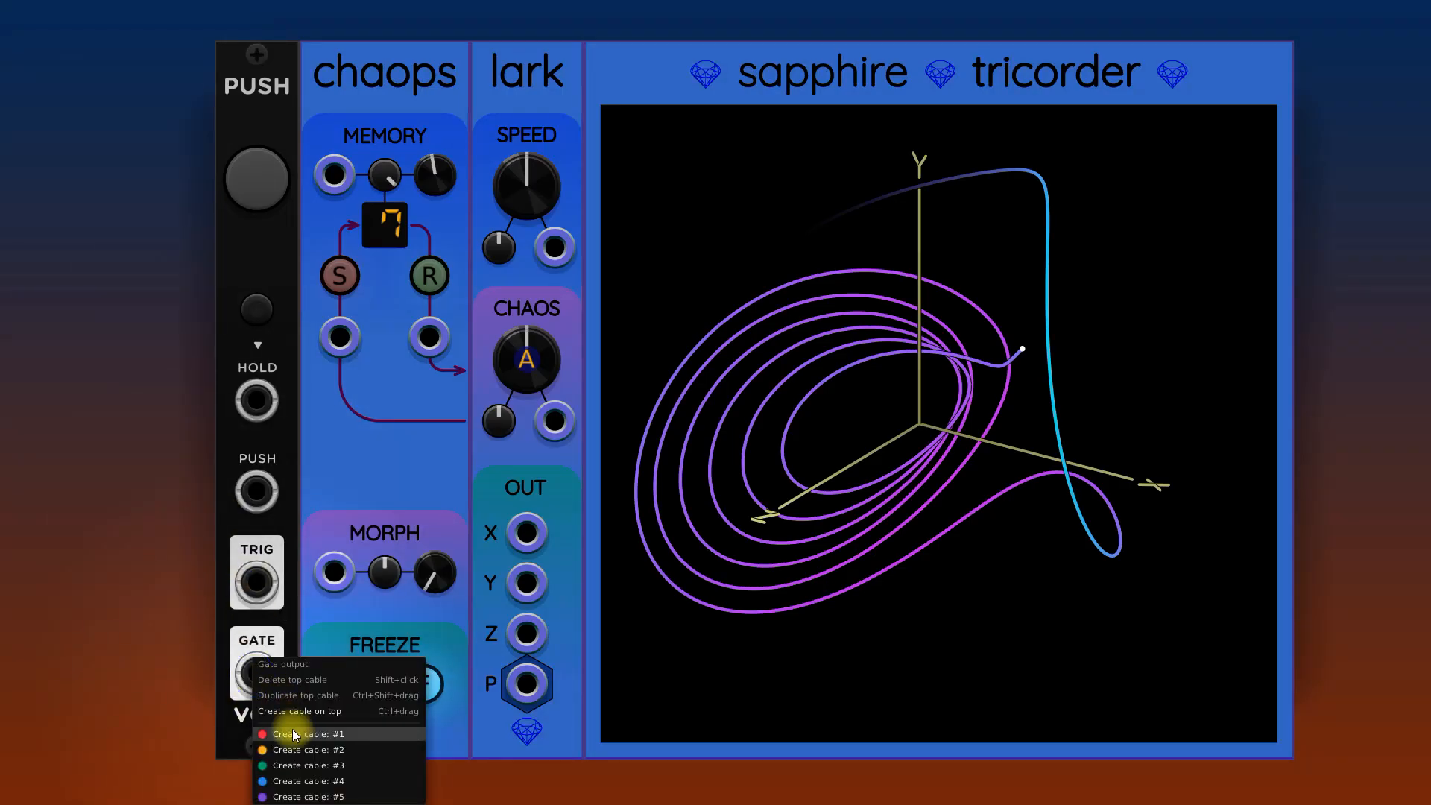
left_click(288, 782)
left_click(337, 686)
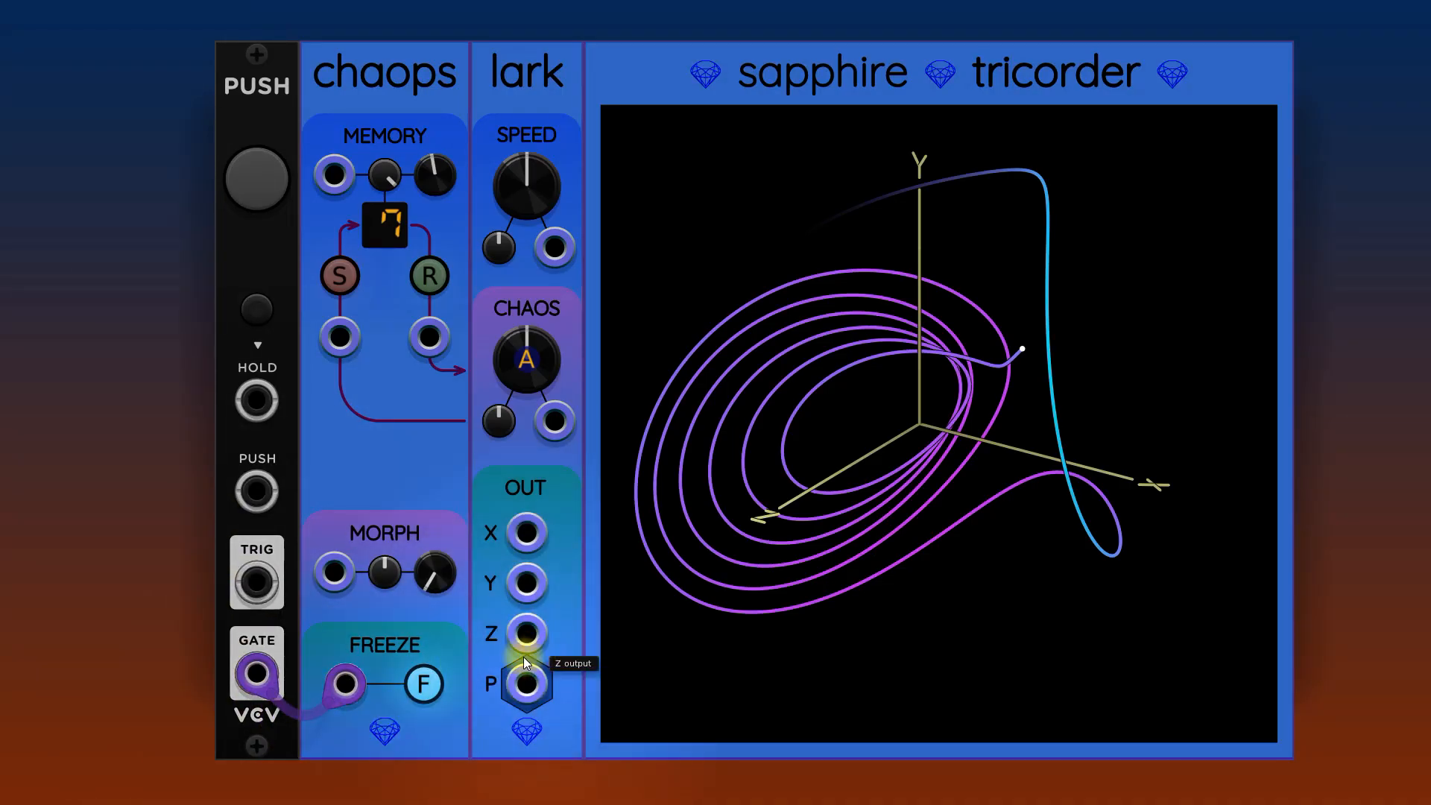
- Turn off the Chaops Freeze toggle and trigger freezing momentarily with the Push module's button
left_click(427, 692)
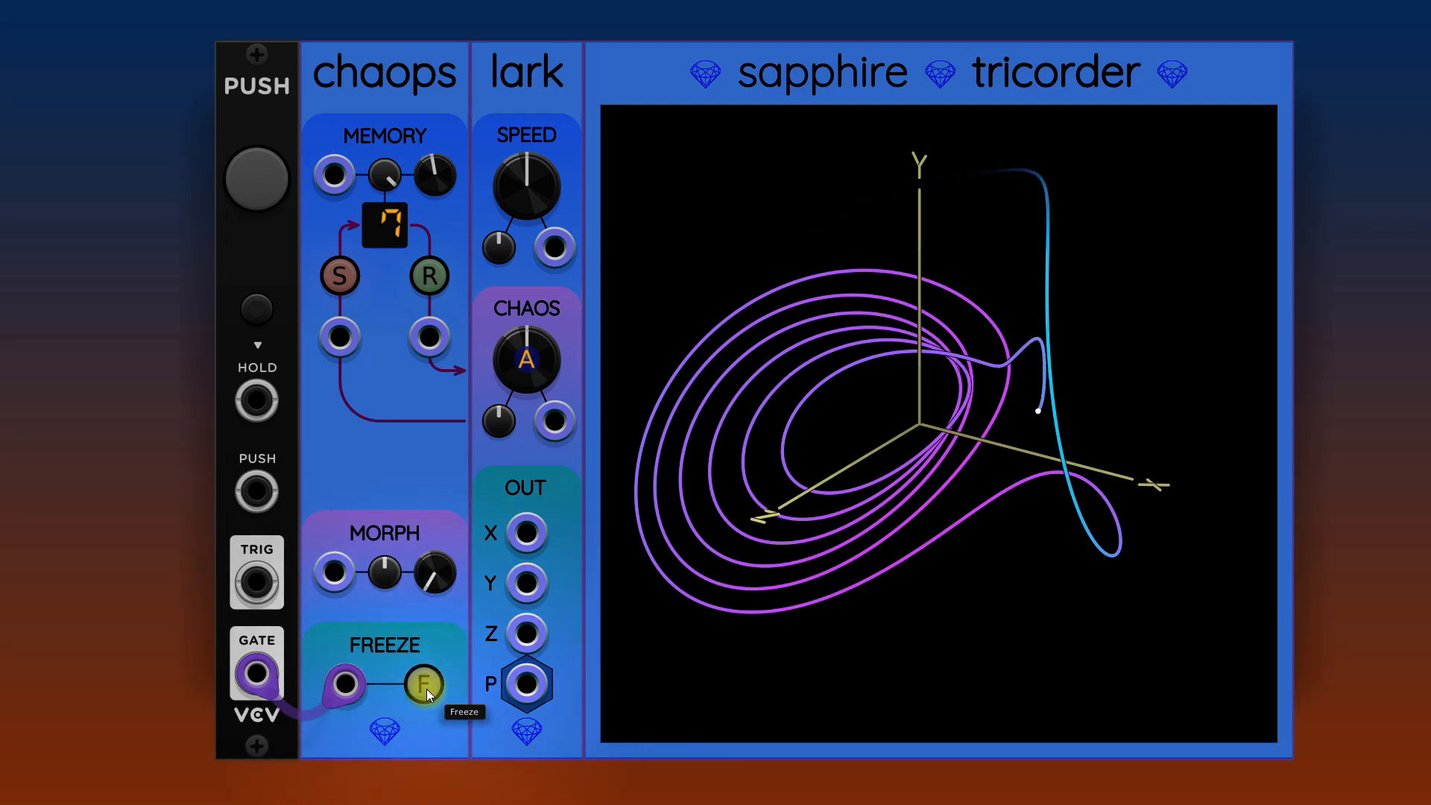
mouse_move(992, 422)
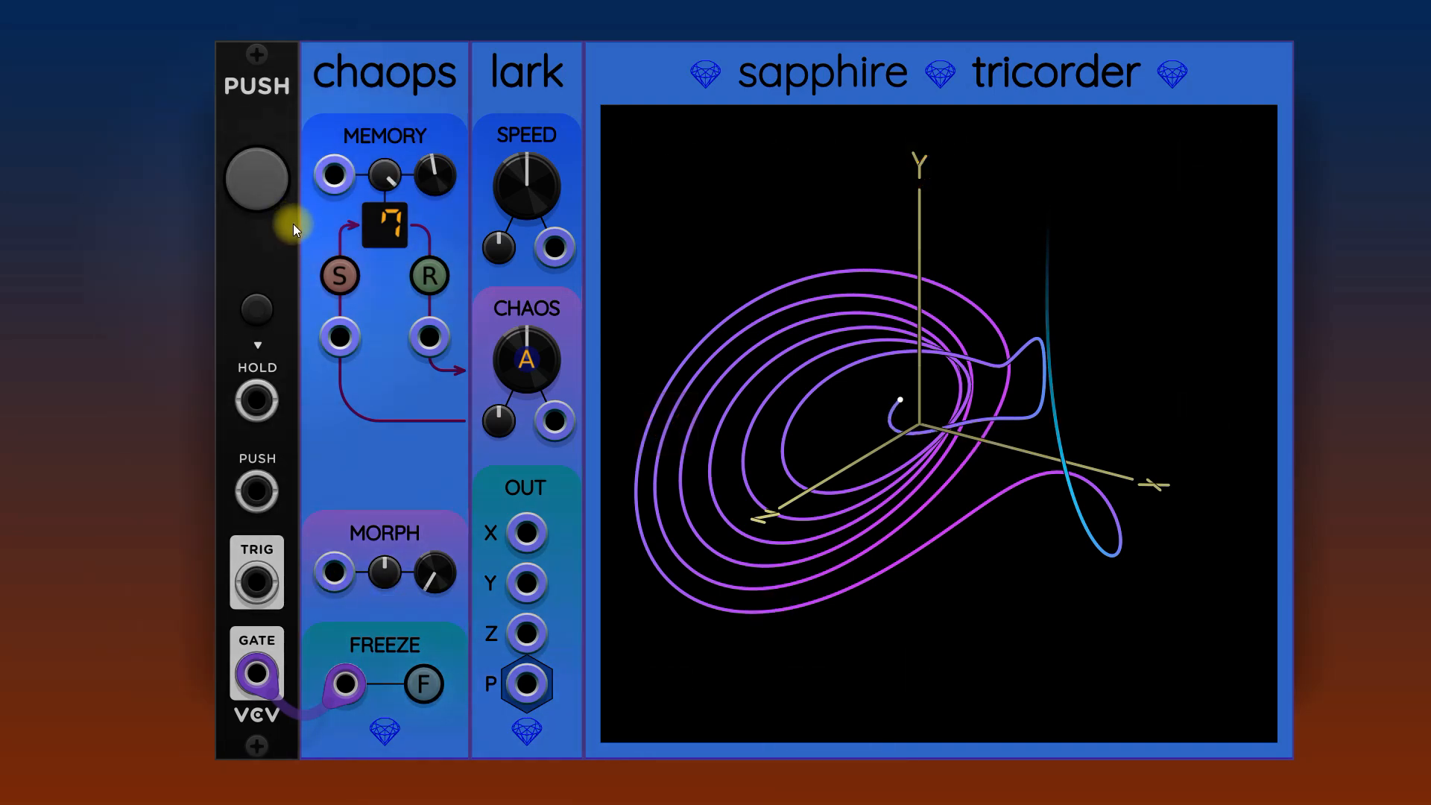
left_click(269, 179)
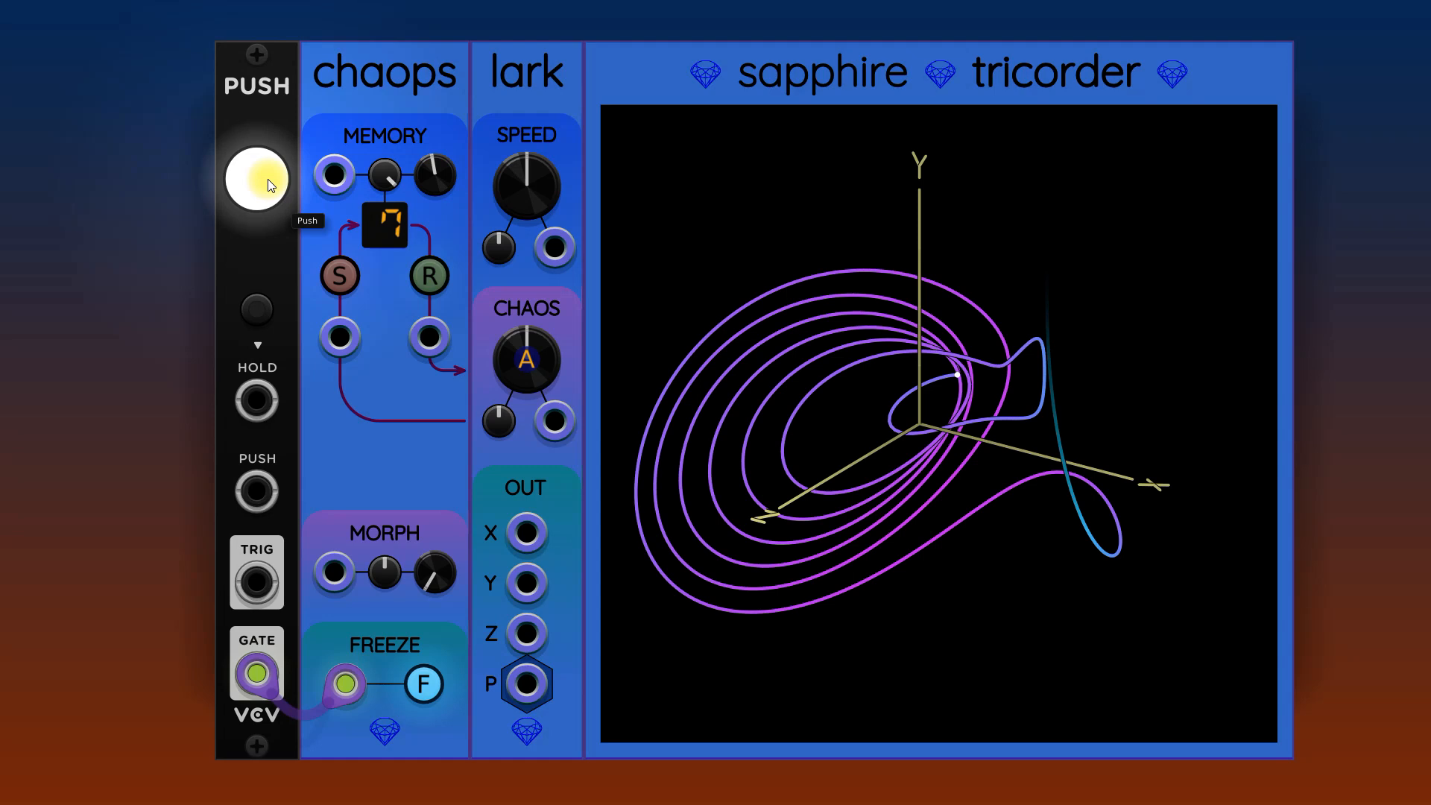
left_click(267, 179)
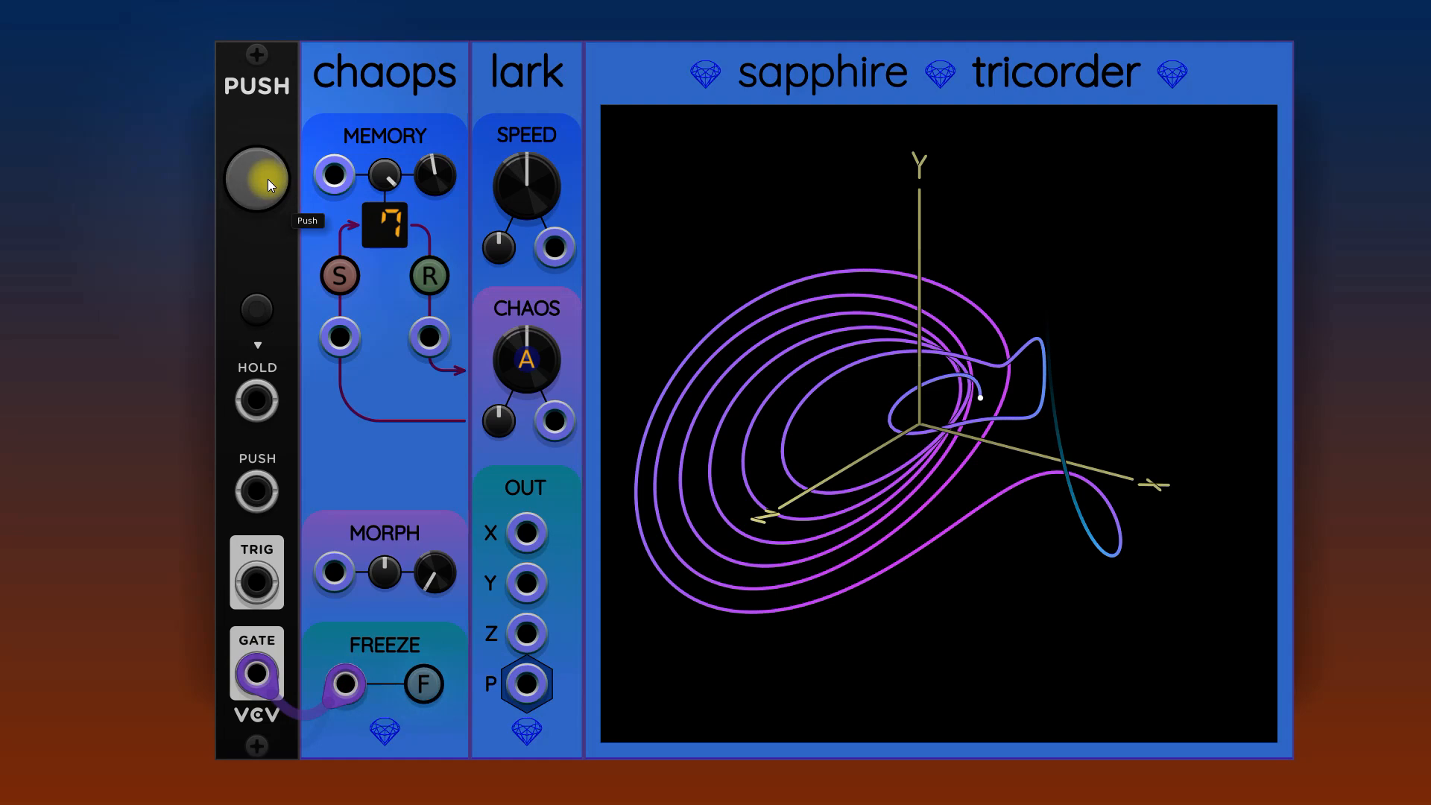